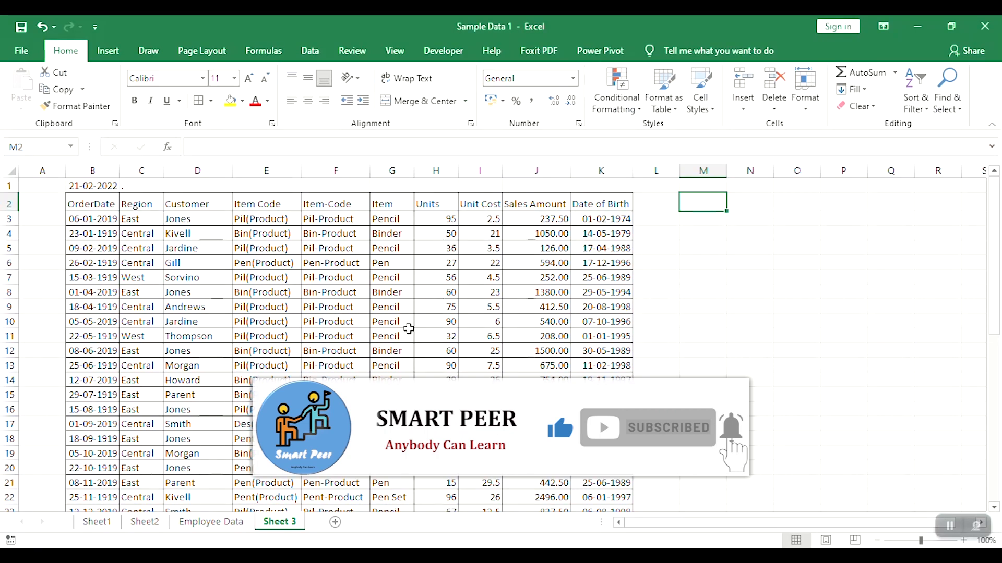
Examine the extra date row above the column headings on Sheet 3 of the Sample Data 1 workbook.
{"action": "left_click", "coordinate": [373, 234]}
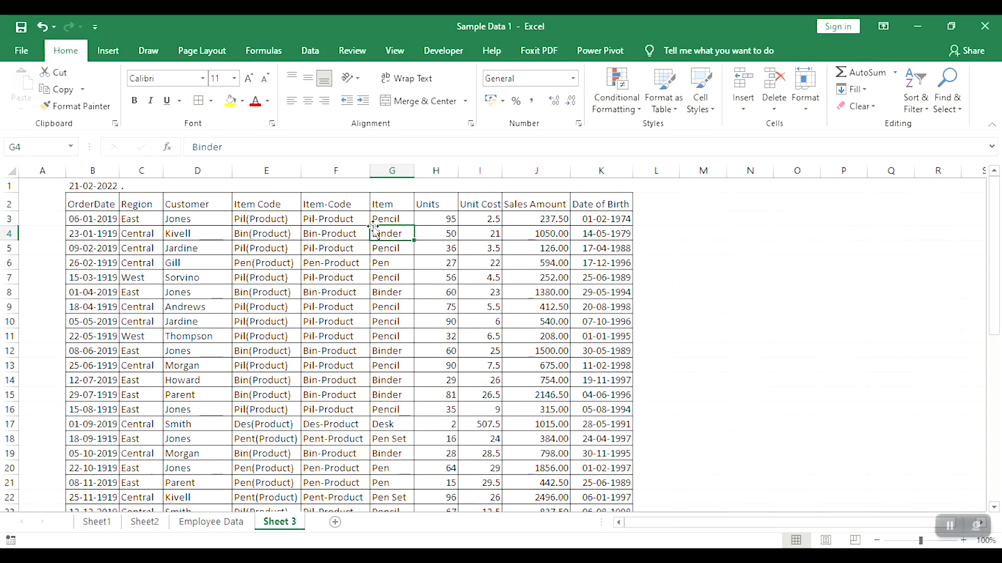
{"action": "left_click_drag", "start_coordinate": [99, 186], "coordinate": [292, 187]}
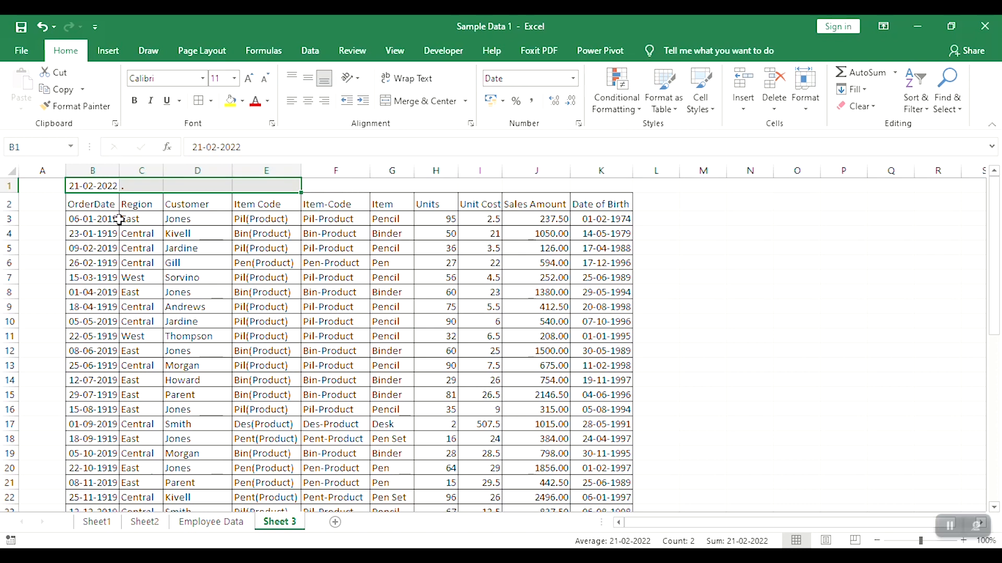
{"action": "left_click_drag", "start_coordinate": [99, 199], "coordinate": [262, 337]}
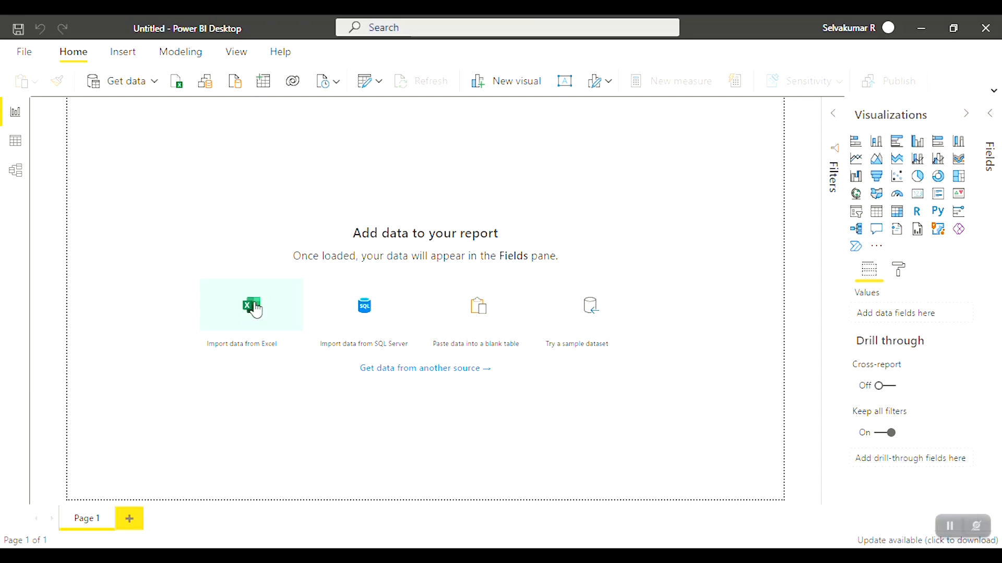
Switch to Power BI Desktop and load Sheet 3 from the Excel workbook Sample Data 1 into the report.
{"action": "left_click", "coordinate": [254, 311]}
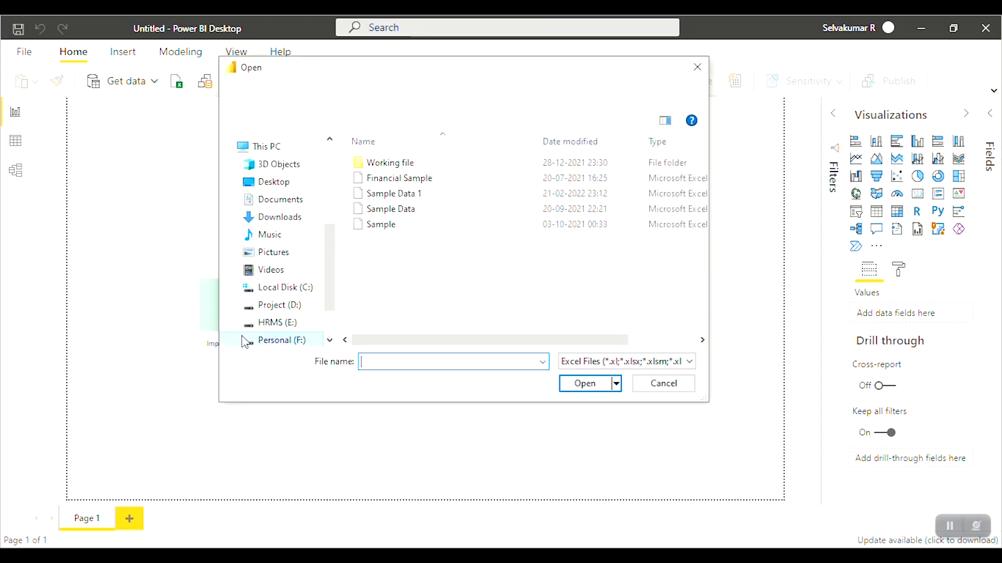
{"action": "double_click", "coordinate": [409, 196]}
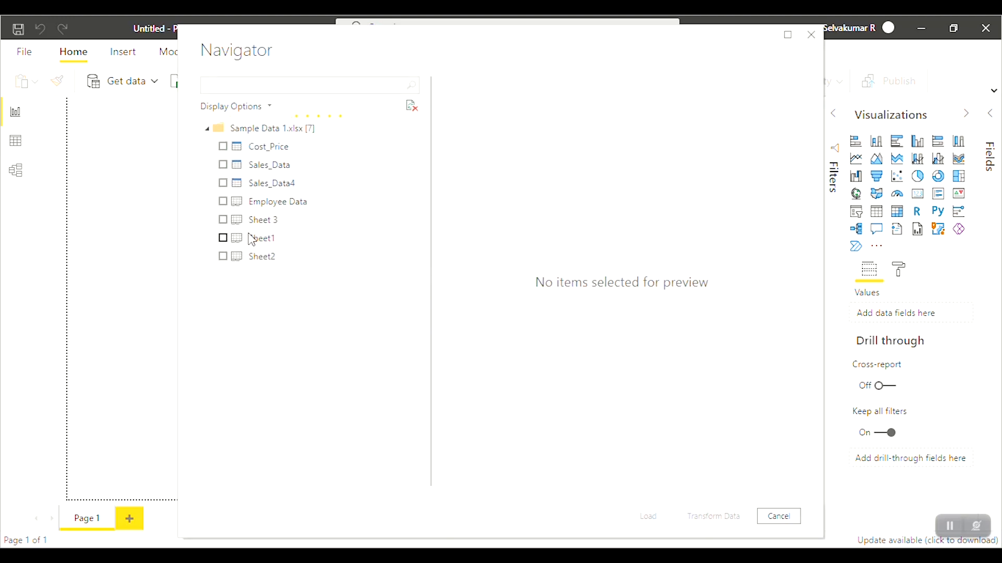
{"action": "left_click", "coordinate": [223, 219]}
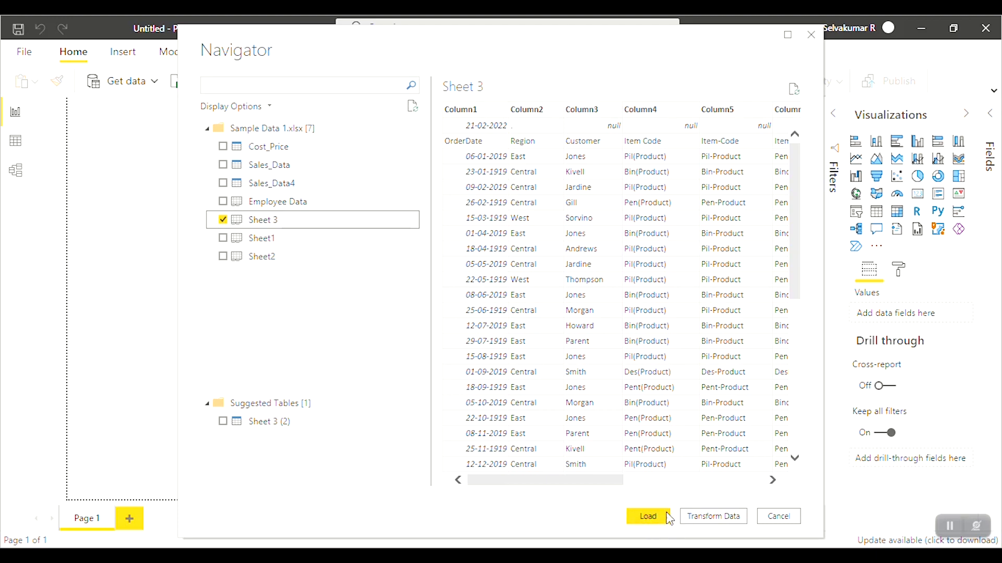
{"action": "left_click", "coordinate": [649, 519]}
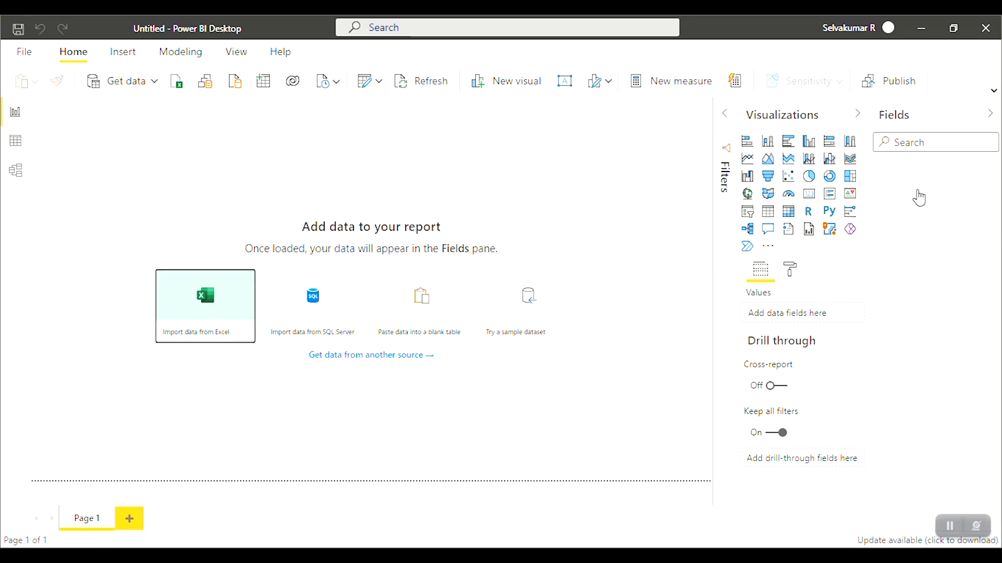
{"action": "left_click", "coordinate": [894, 180]}
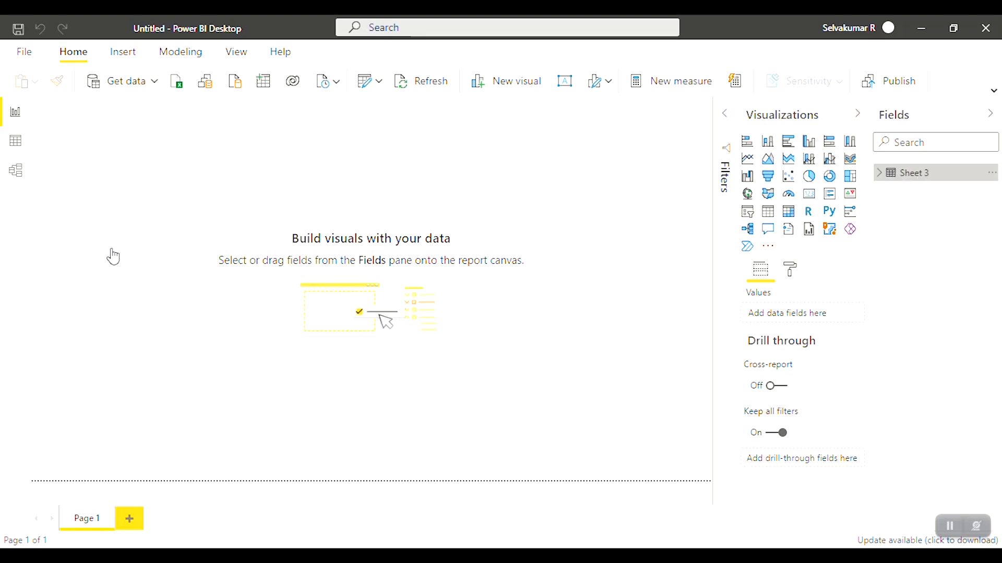
View the loaded Sheet 3 table's data and open its query for editing in Power Query Editor.
{"action": "left_click", "coordinate": [17, 148]}
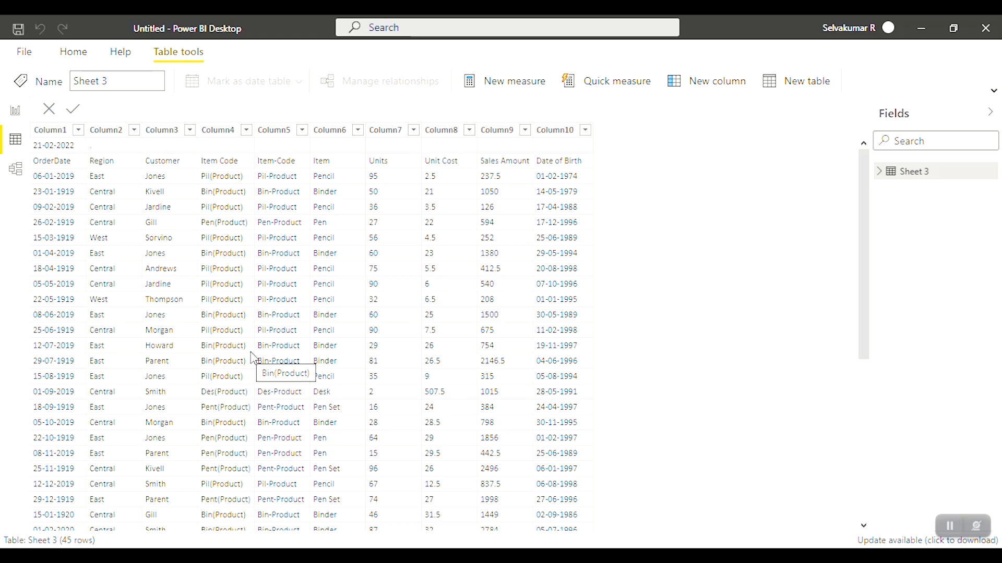
{"action": "right_click", "coordinate": [918, 171]}
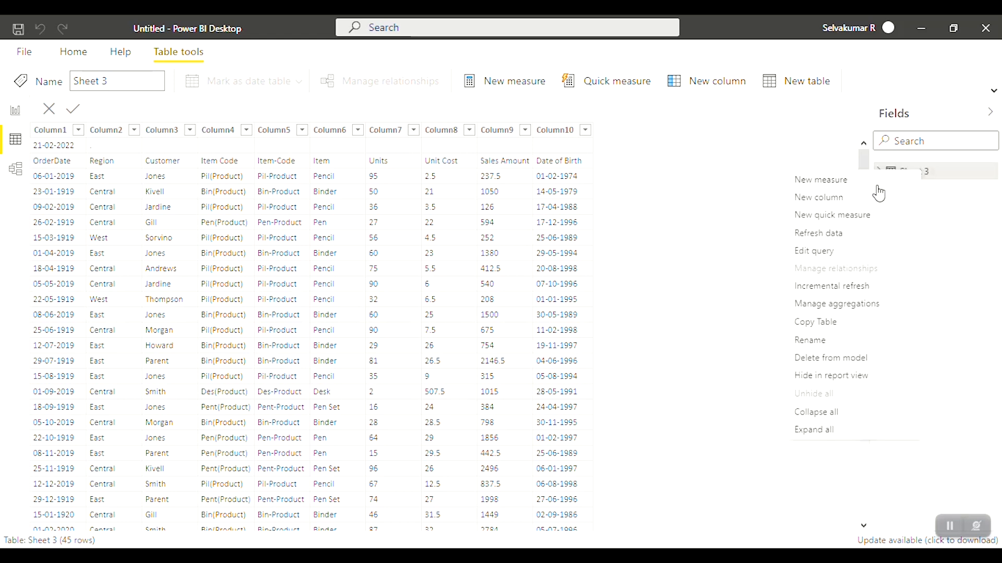
{"action": "left_click", "coordinate": [812, 252]}
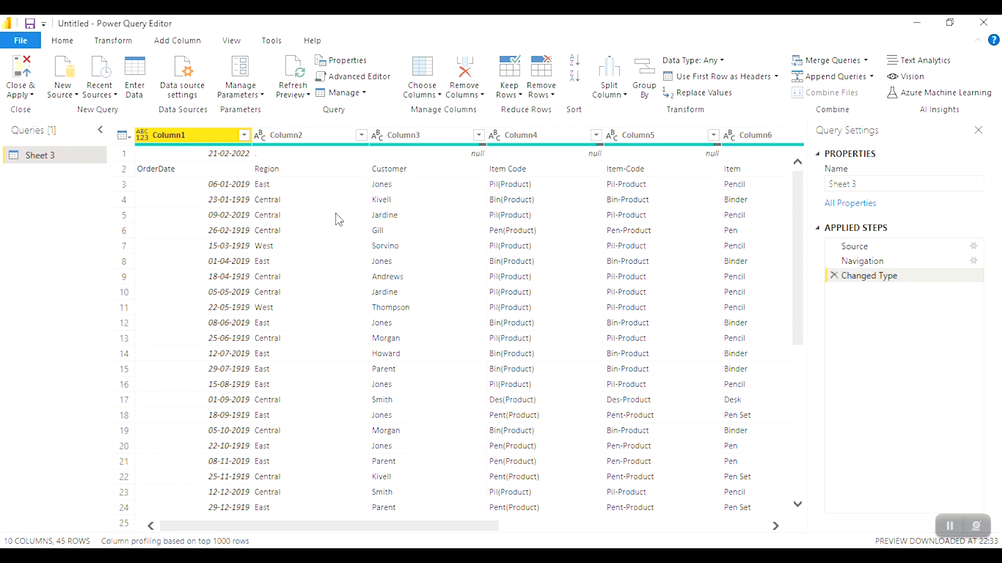
Try filtering Column3 to rows that do not equal null, and delete that Filtered Rows step.
{"action": "left_click", "coordinate": [213, 156]}
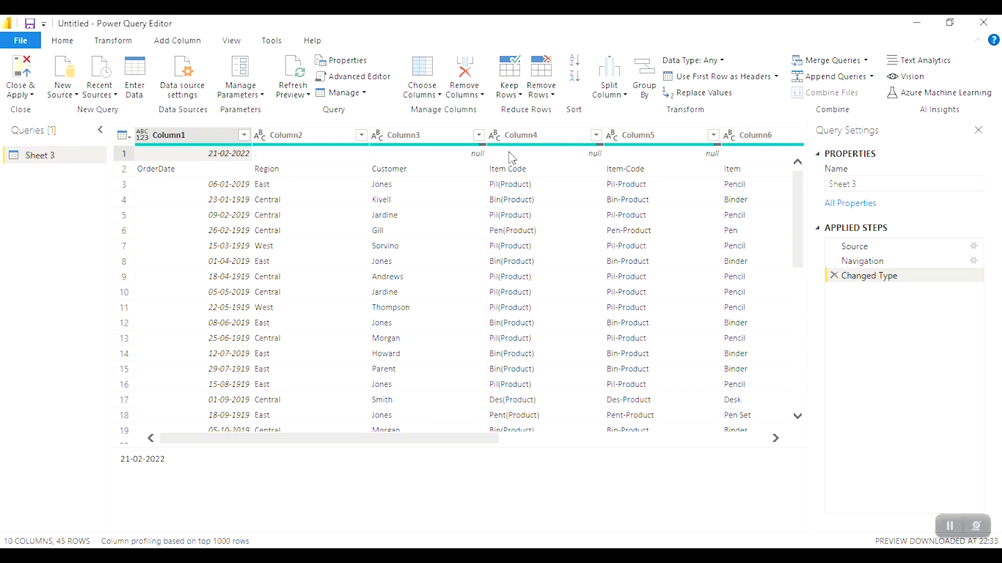
{"action": "left_click", "coordinate": [262, 156]}
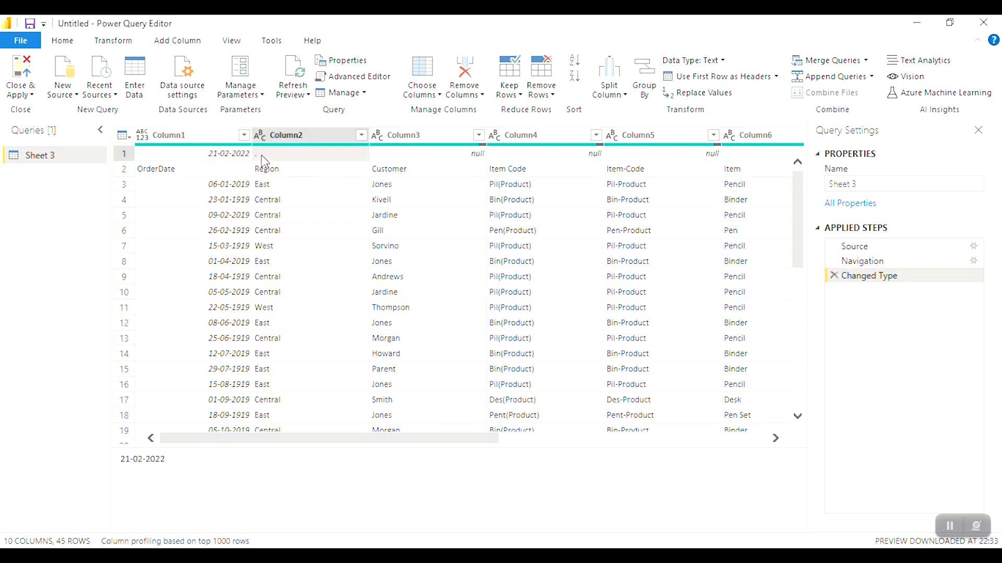
{"action": "left_click", "coordinate": [462, 156]}
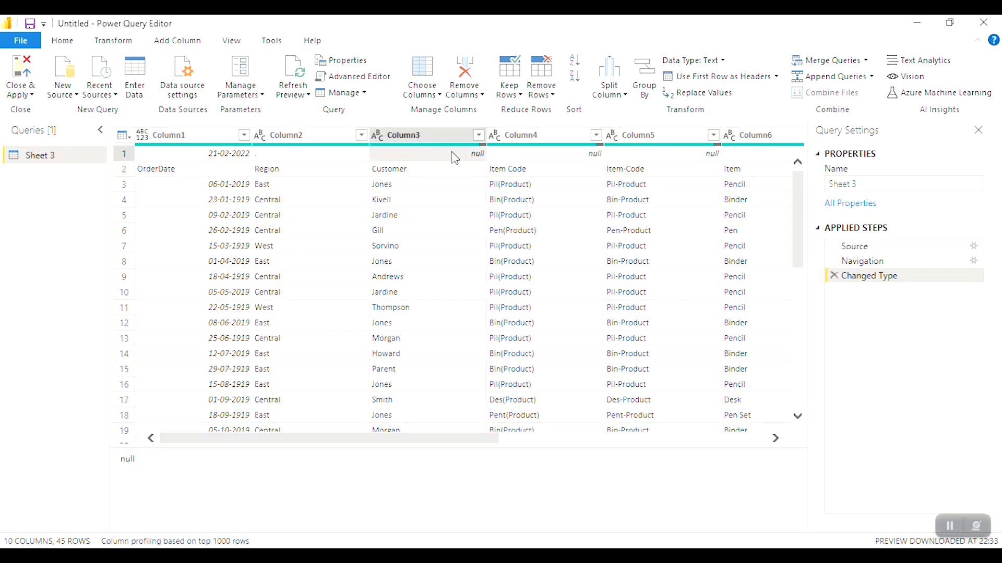
{"action": "left_click", "coordinate": [478, 136]}
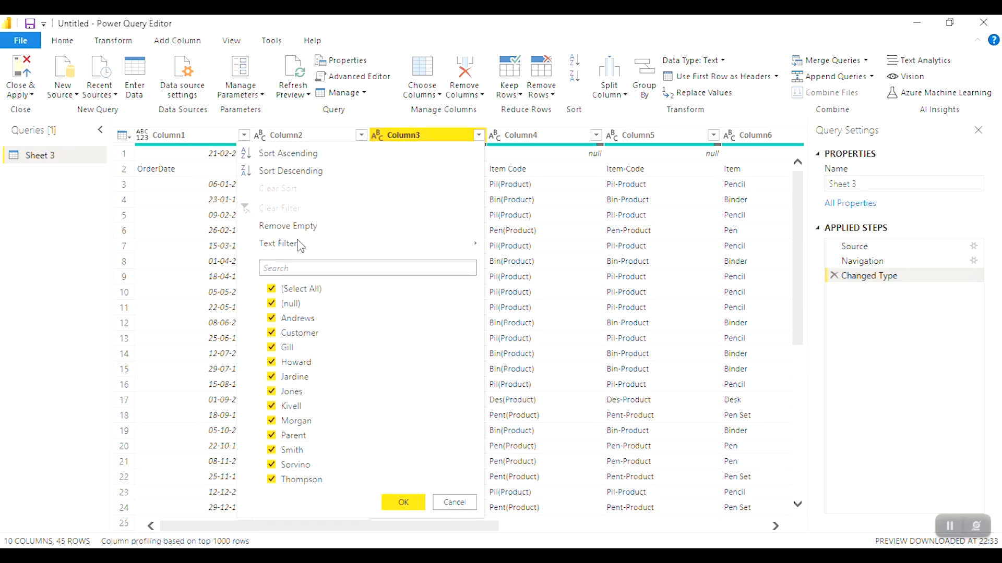
{"action": "mouse_move", "coordinate": [281, 248]}
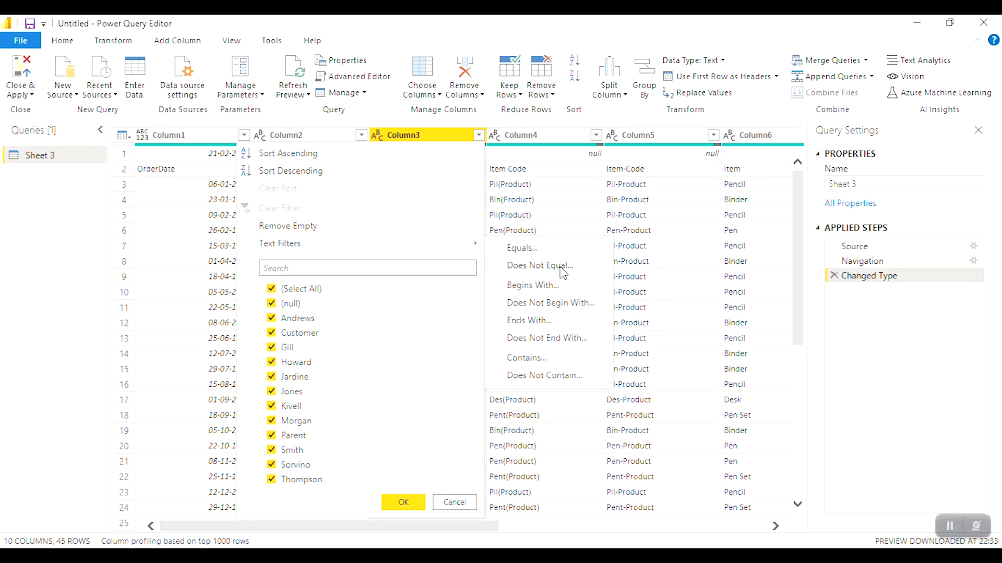
{"action": "left_click", "coordinate": [562, 267]}
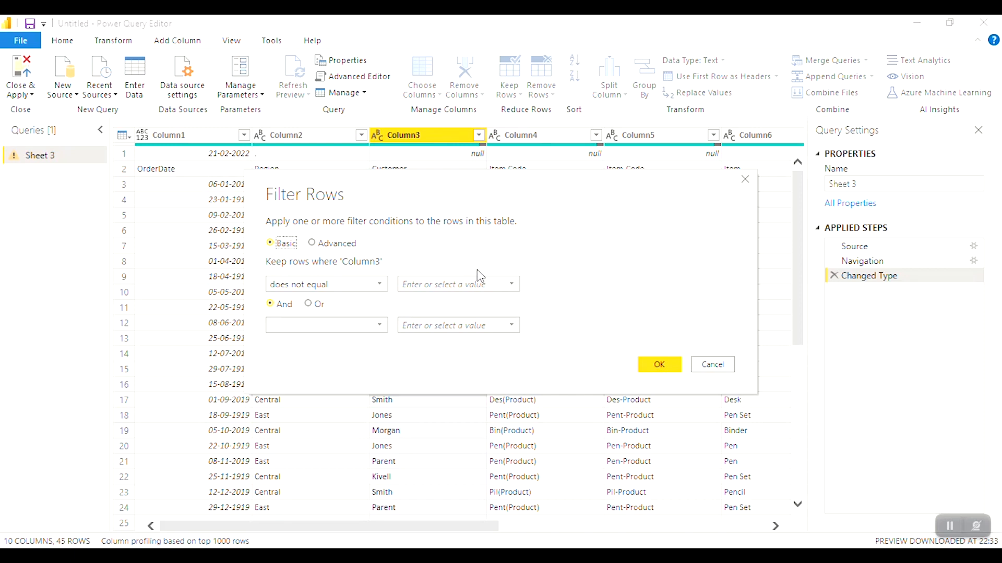
{"action": "left_click", "coordinate": [518, 292]}
{"action": "left_click", "coordinate": [416, 300]}
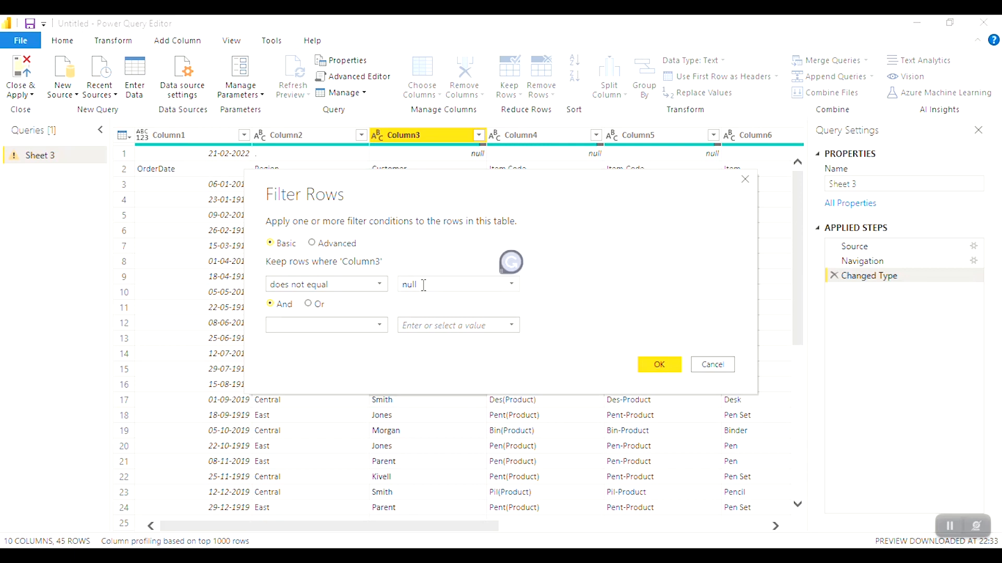
{"action": "left_click", "coordinate": [659, 365]}
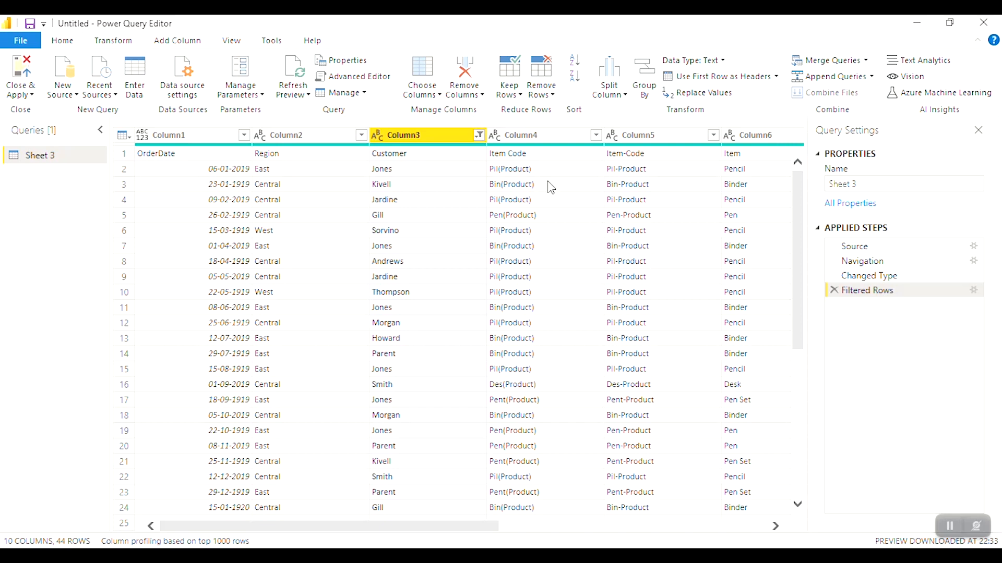
{"action": "left_click", "coordinate": [834, 291]}
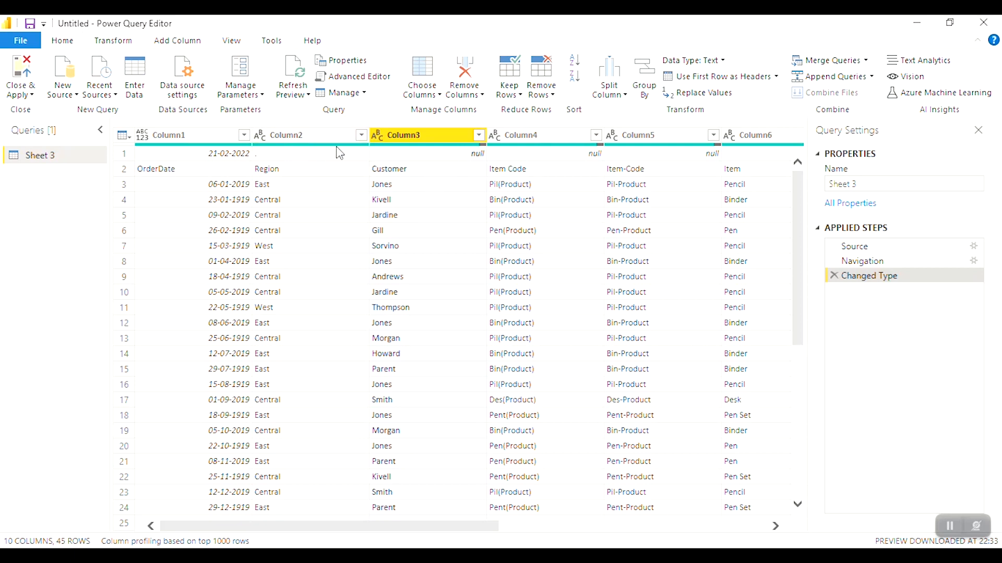
Filter Column2 with a text filter that keeps only rows whose value does not equal ".".
{"action": "left_click", "coordinate": [361, 136]}
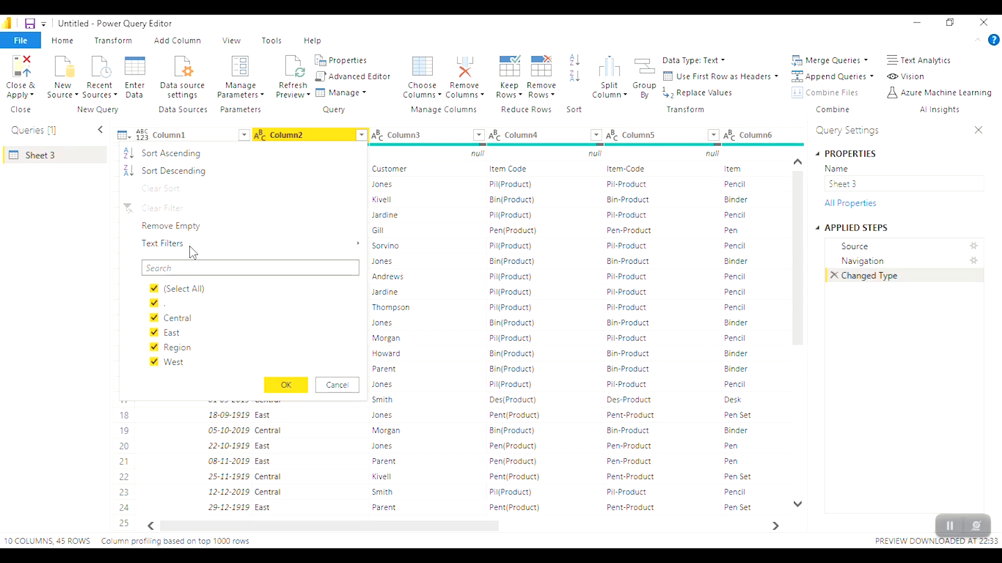
{"action": "mouse_move", "coordinate": [214, 250]}
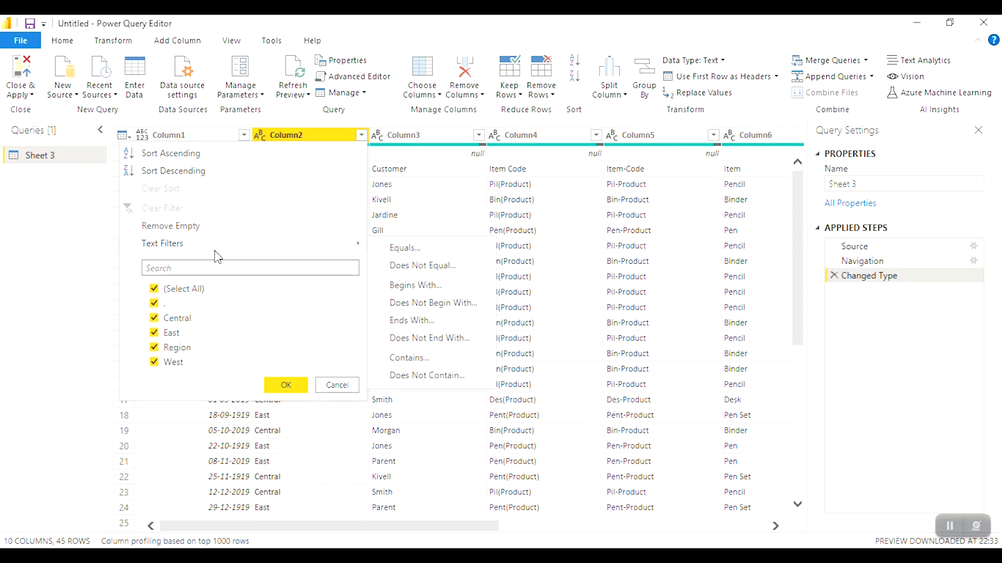
{"action": "left_click", "coordinate": [414, 271]}
{"action": "left_click", "coordinate": [455, 285]}
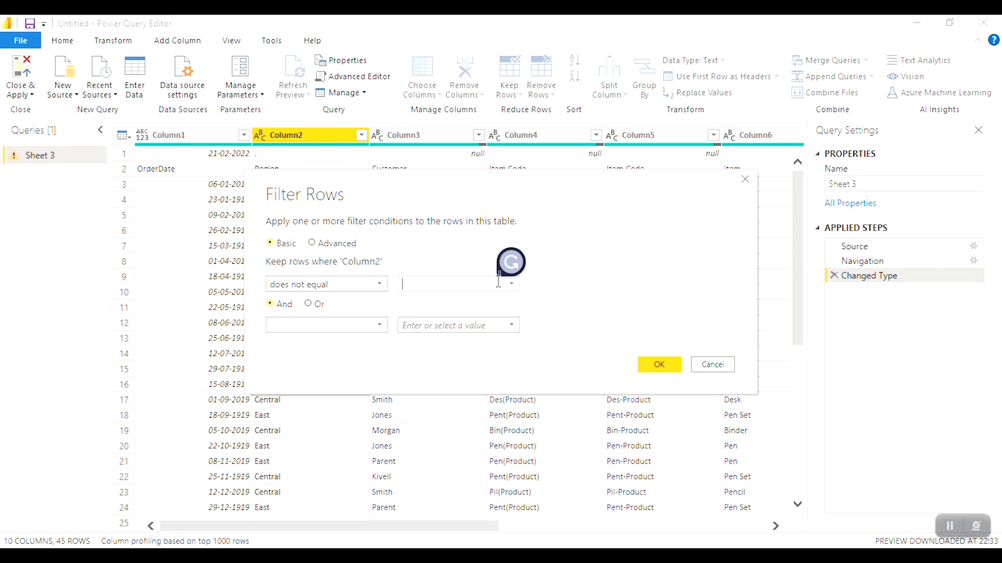
{"action": "left_click", "coordinate": [512, 283]}
{"action": "left_click", "coordinate": [440, 308]}
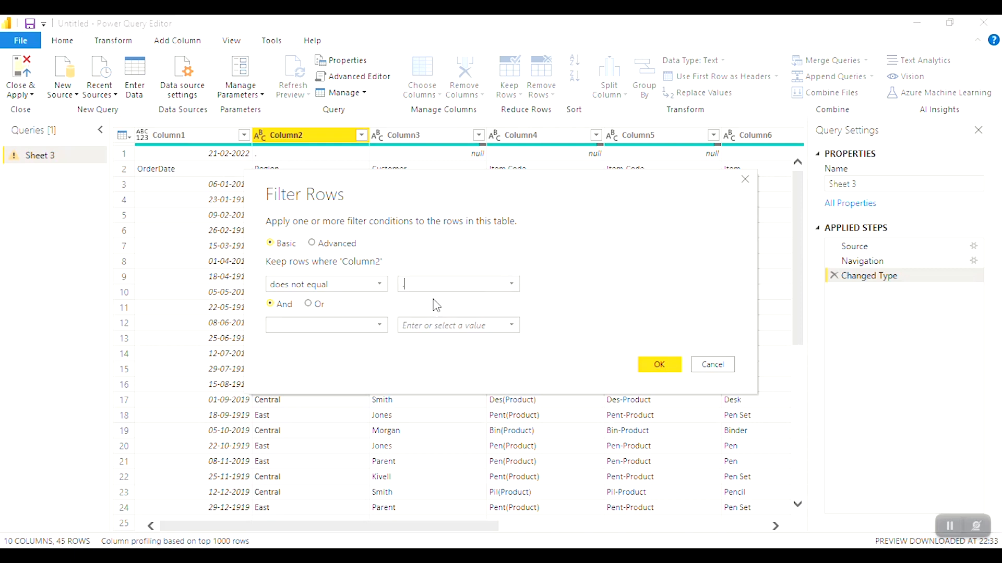
{"action": "left_click", "coordinate": [662, 368]}
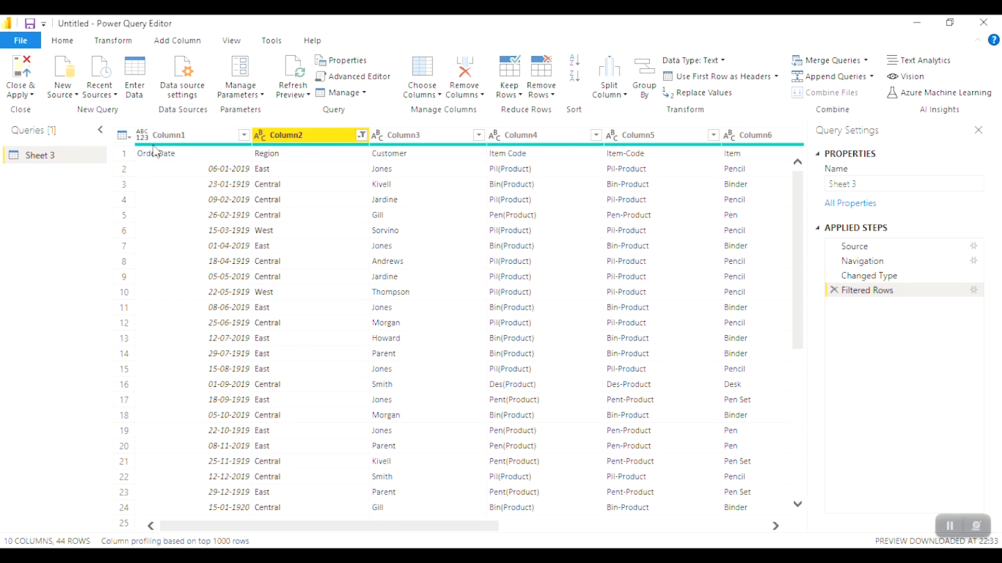
Promote the first row of the Sheet 3 query to column headers.
{"action": "left_click", "coordinate": [125, 136]}
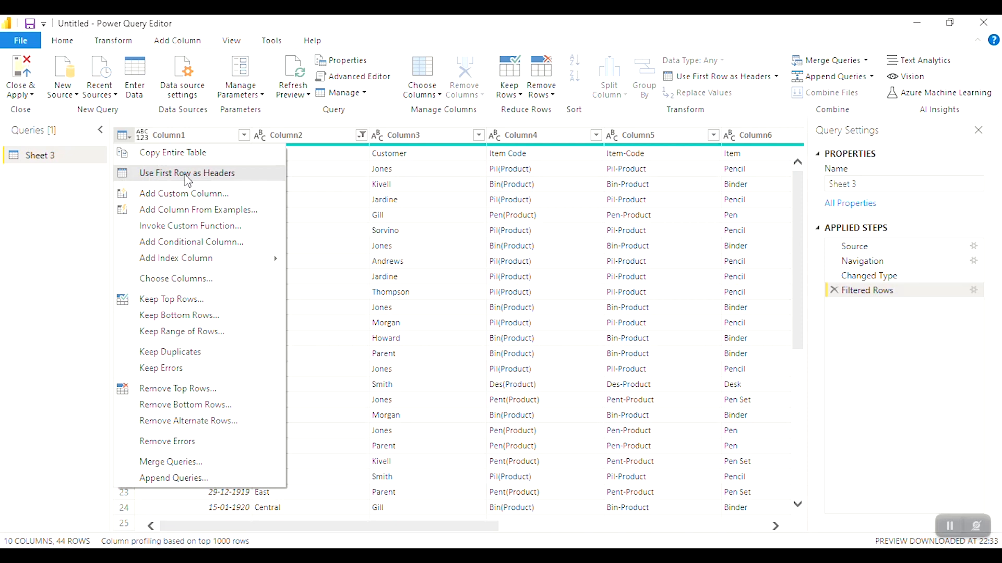
{"action": "left_click", "coordinate": [223, 174]}
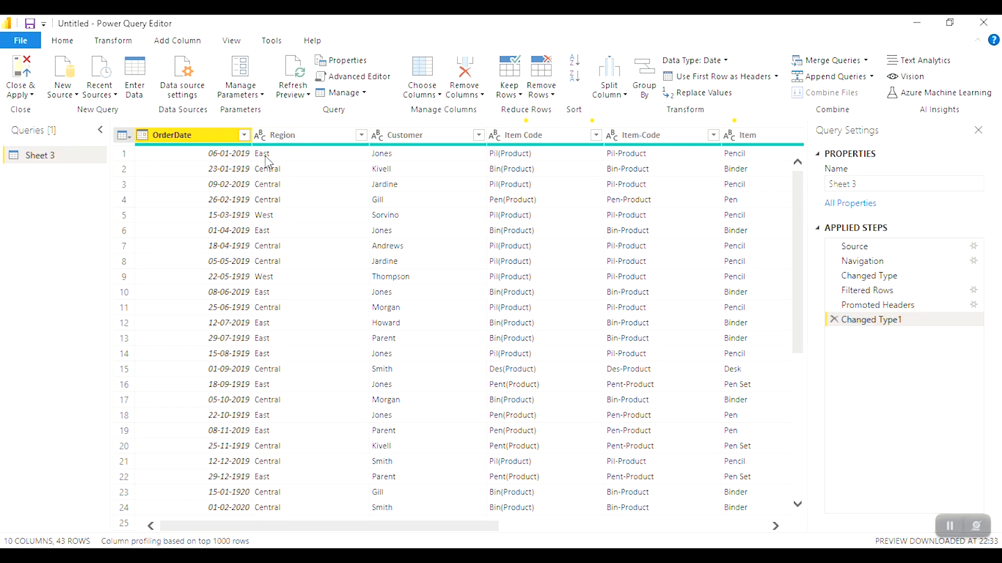
Try filtering Region to rows that do not equal EAST, and delete that Filtered Rows1 step.
{"action": "left_click", "coordinate": [361, 137]}
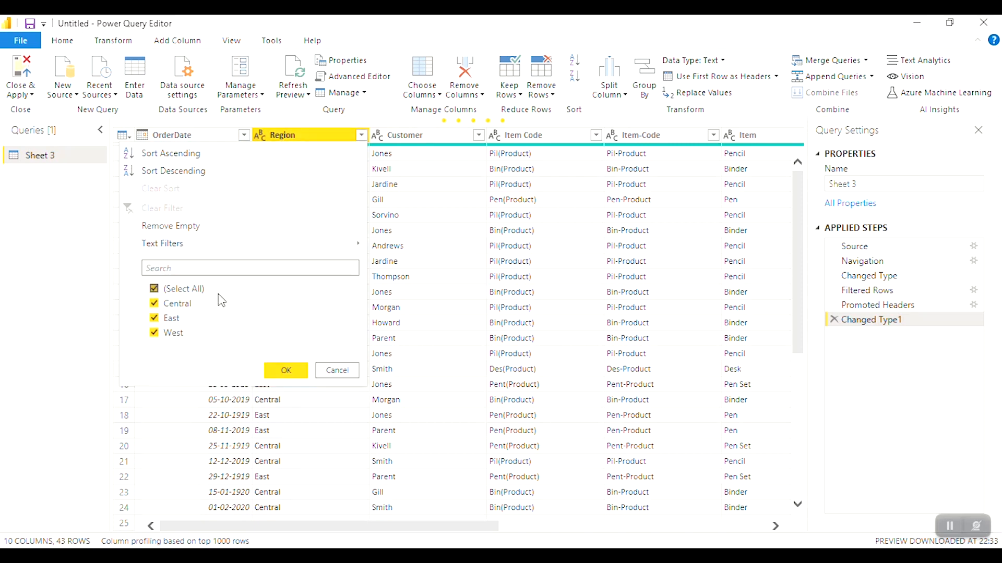
{"action": "mouse_move", "coordinate": [194, 252]}
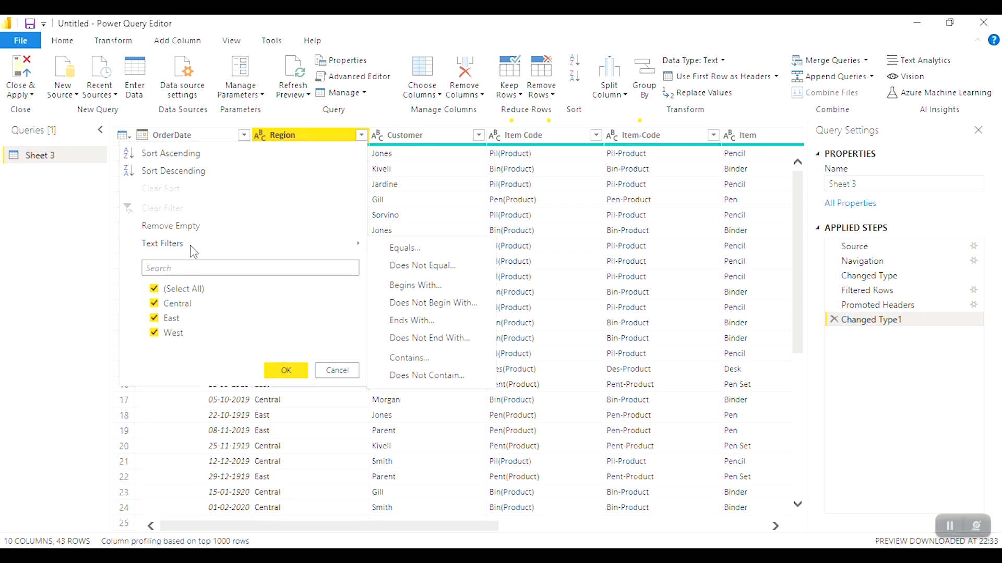
{"action": "left_click", "coordinate": [421, 267]}
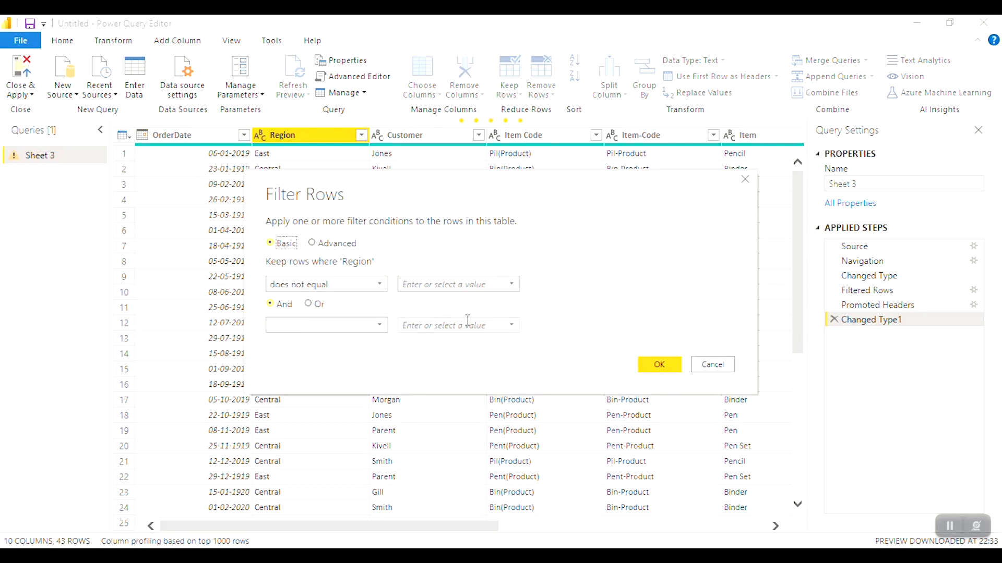
{"action": "left_click", "coordinate": [511, 285]}
{"action": "left_click", "coordinate": [485, 271]}
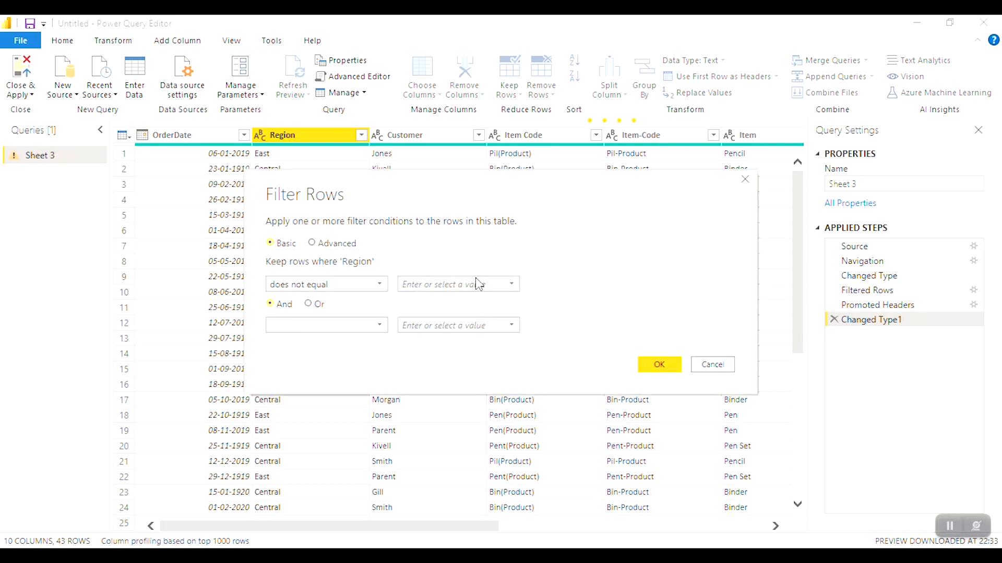
{"action": "left_click", "coordinate": [472, 284]}
{"action": "left_click_drag", "start_coordinate": [474, 189], "coordinate": [554, 185]}
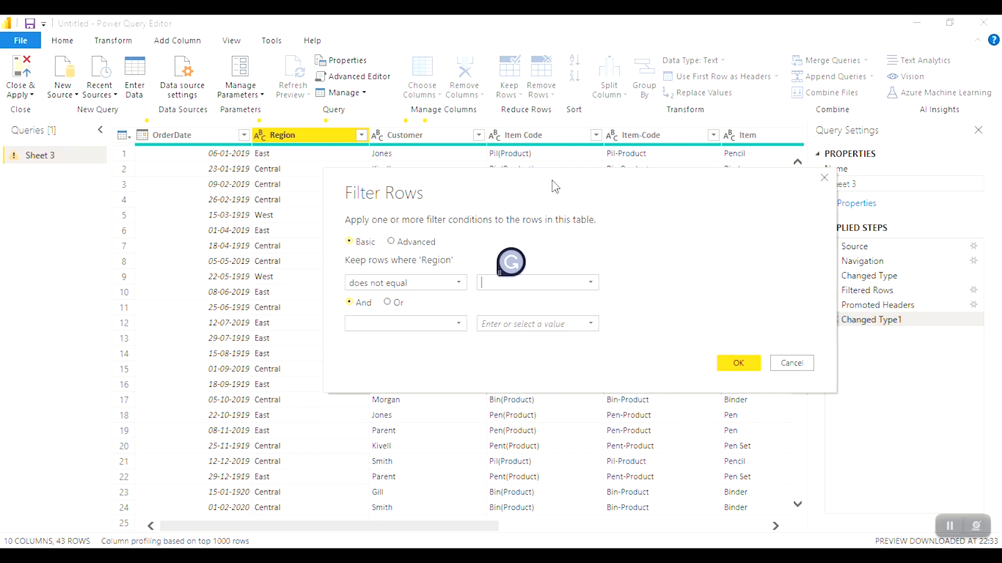
{"action": "left_click", "coordinate": [536, 285]}
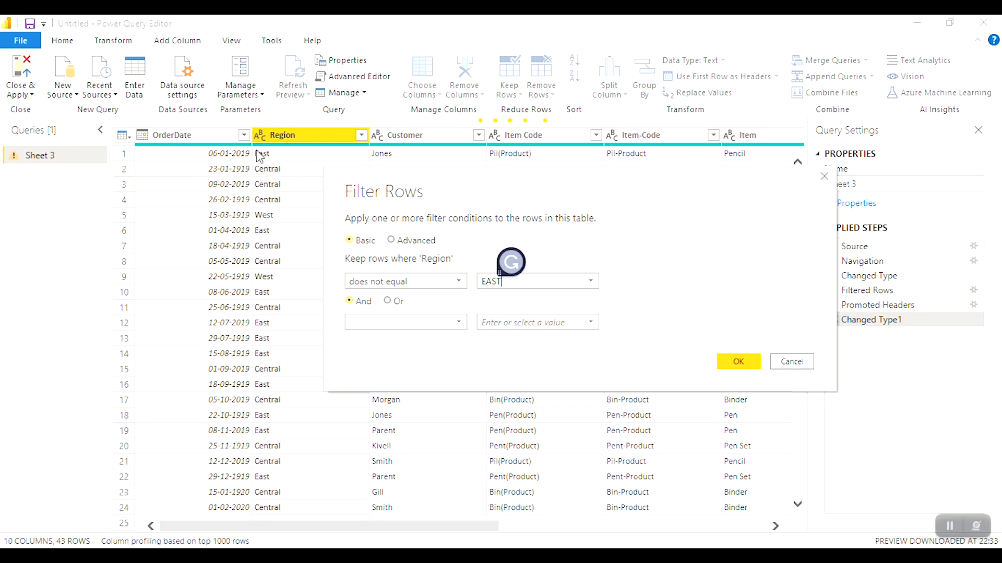
{"action": "left_click", "coordinate": [737, 361]}
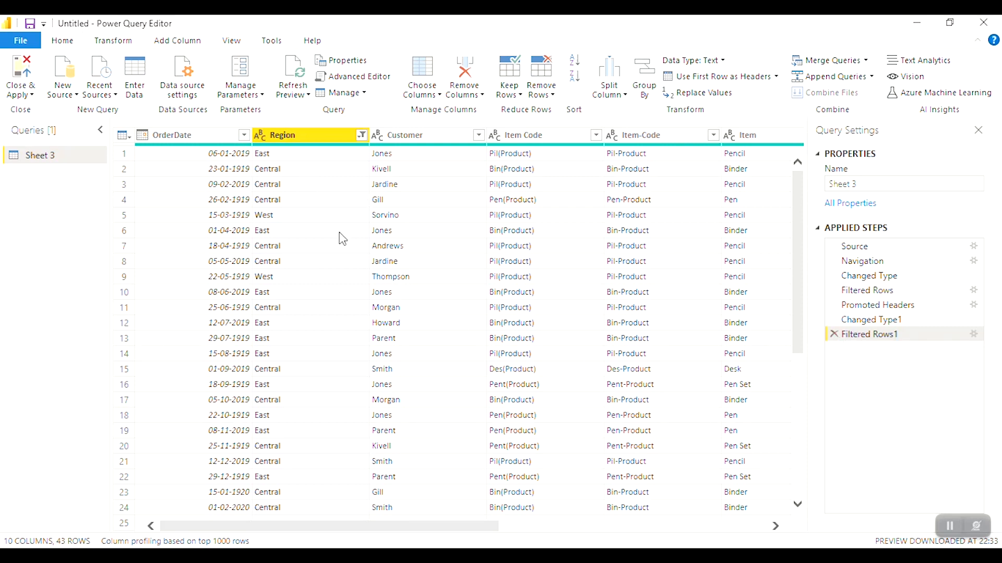
{"action": "left_click", "coordinate": [834, 334]}
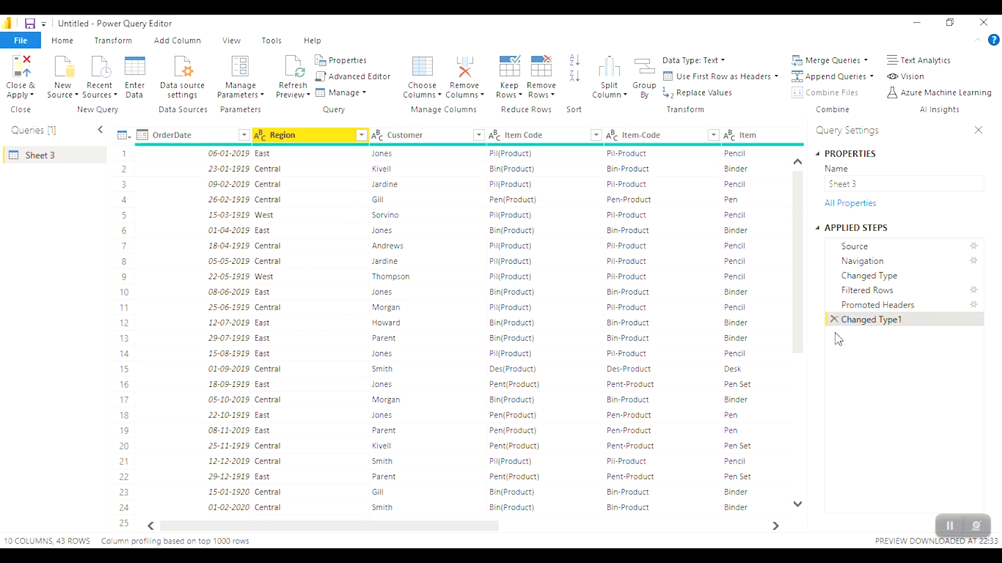
Filter the Region column with a text filter that keeps only rows whose value does not equal East.
{"action": "left_click", "coordinate": [361, 135]}
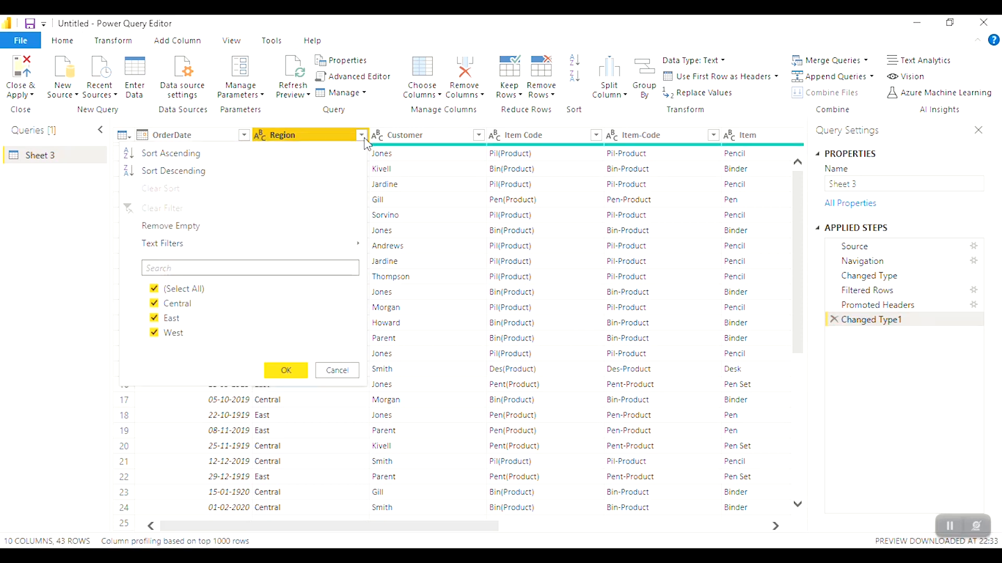
{"action": "mouse_move", "coordinate": [312, 245]}
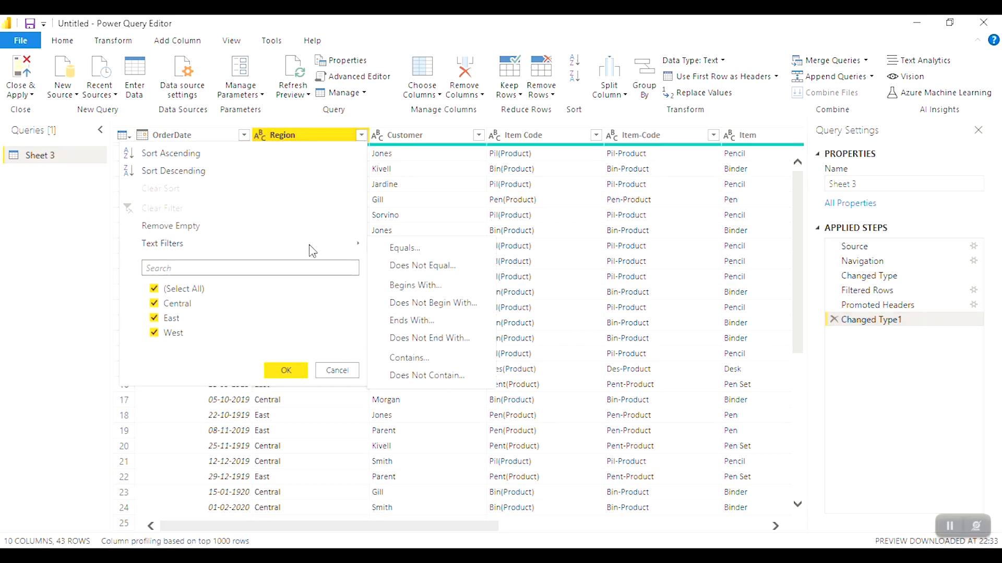
{"action": "left_click", "coordinate": [415, 267]}
{"action": "left_click", "coordinate": [447, 284]}
{"action": "type", "text": "East"}
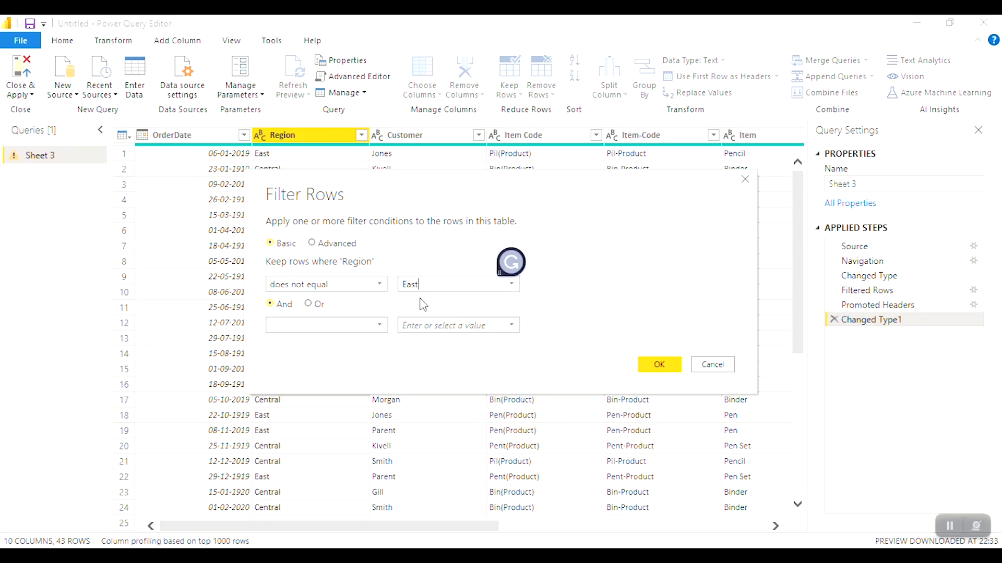
{"action": "left_click", "coordinate": [669, 368]}
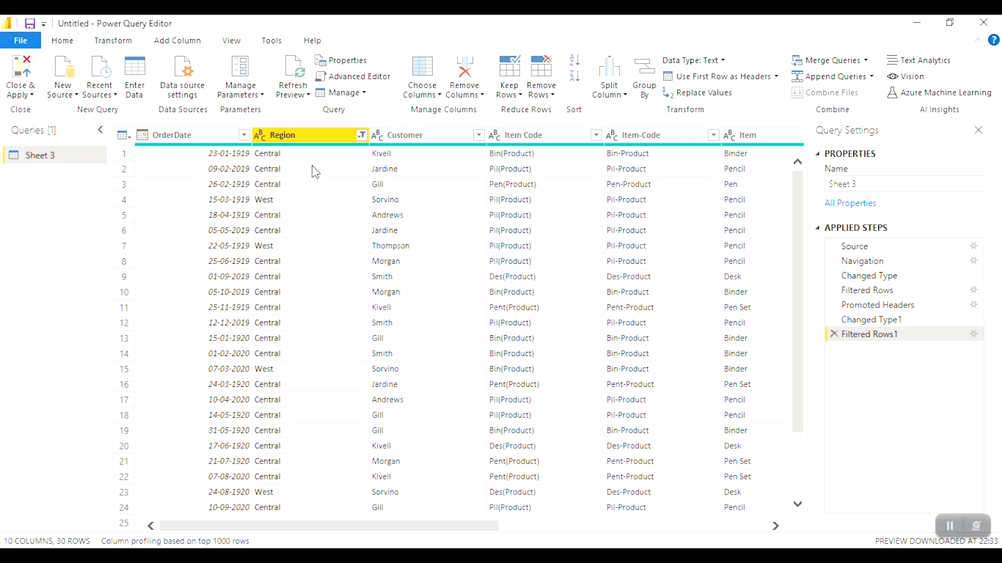
Split the Item Code column at each occurrence of the custom delimiter "(" and remove the Item Code.2 column.
{"action": "scroll", "coordinate": [524, 230], "scroll_direction": "right", "scroll_amount": 2}
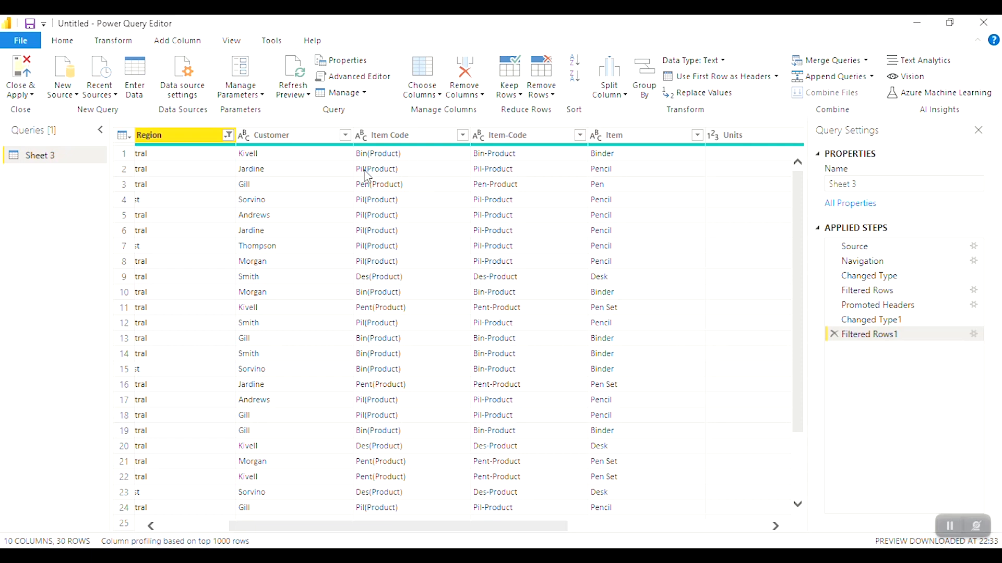
{"action": "left_click", "coordinate": [421, 137]}
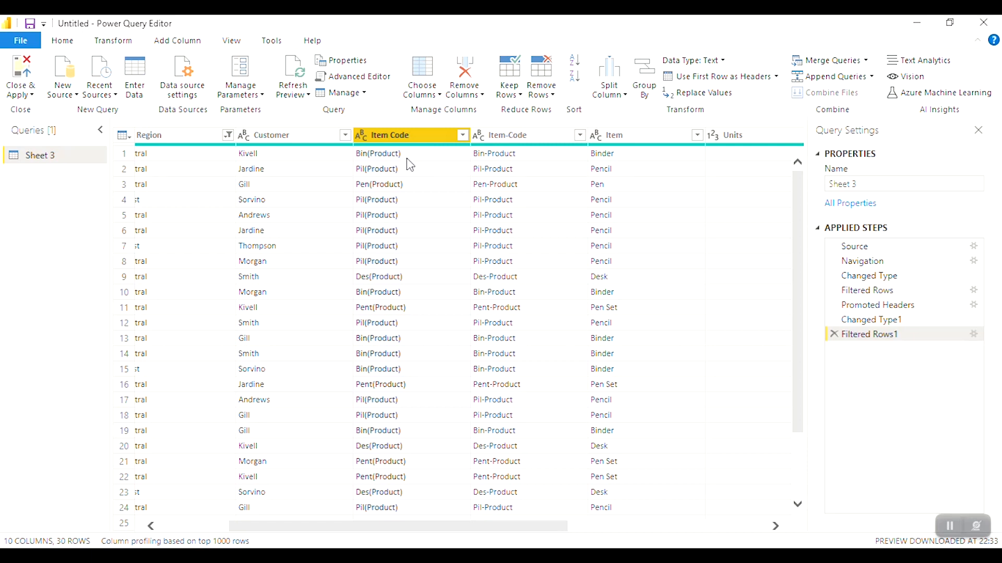
{"action": "left_click", "coordinate": [618, 99]}
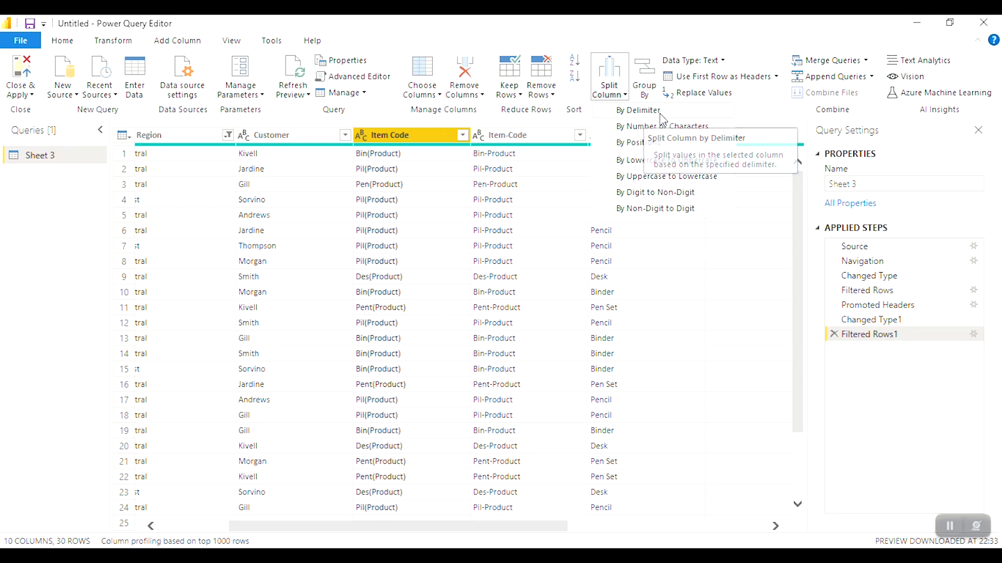
{"action": "left_click", "coordinate": [639, 110]}
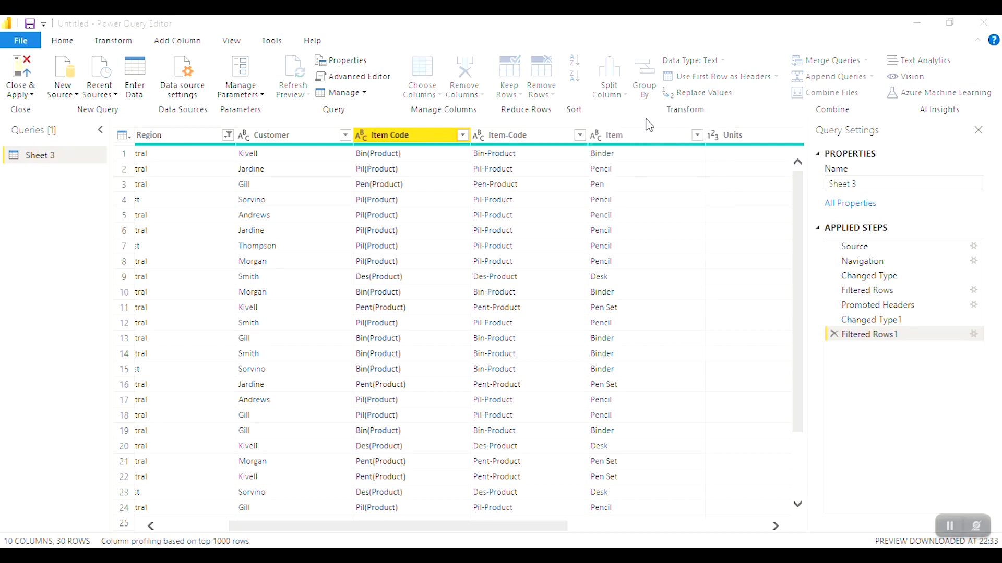
{"action": "left_click_drag", "start_coordinate": [467, 128], "coordinate": [629, 75]}
{"action": "left_click", "coordinate": [490, 148]}
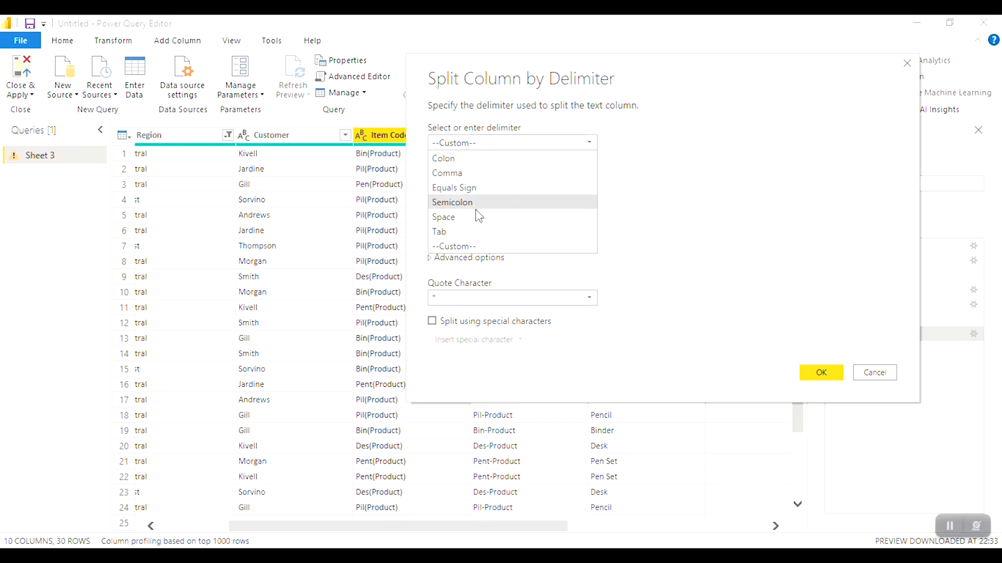
{"action": "left_click", "coordinate": [642, 143]}
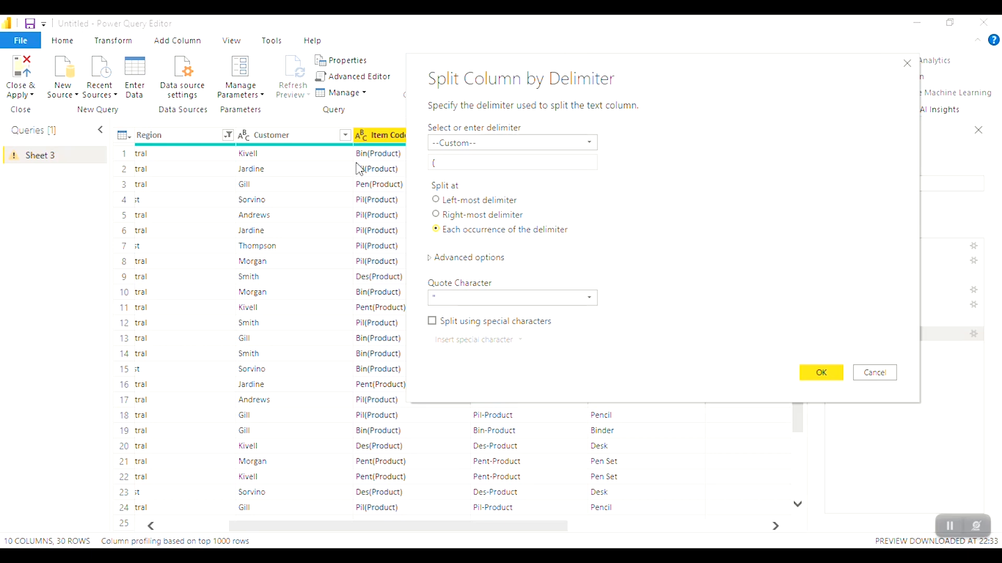
{"action": "left_click_drag", "start_coordinate": [592, 79], "coordinate": [655, 70]}
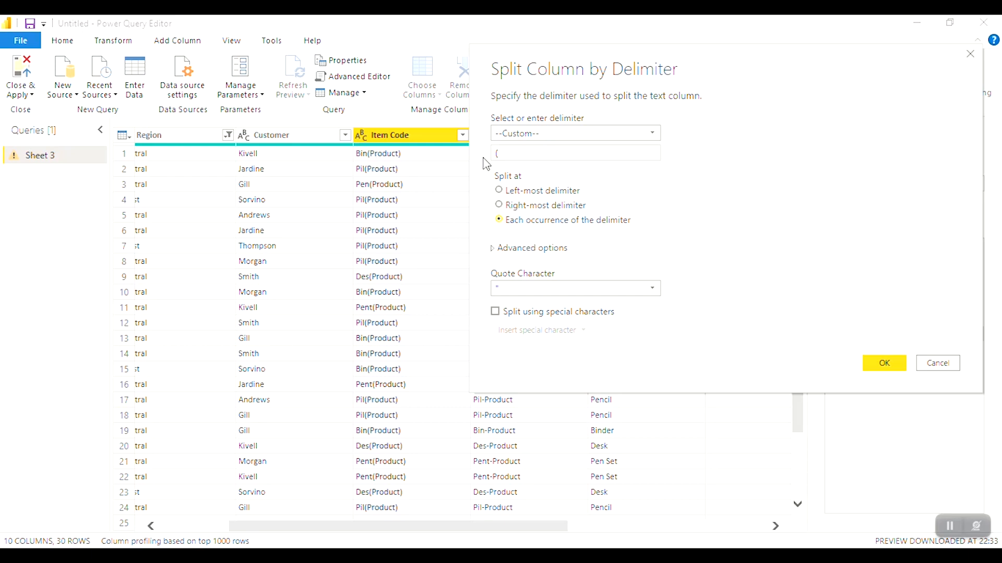
{"action": "left_click", "coordinate": [890, 365]}
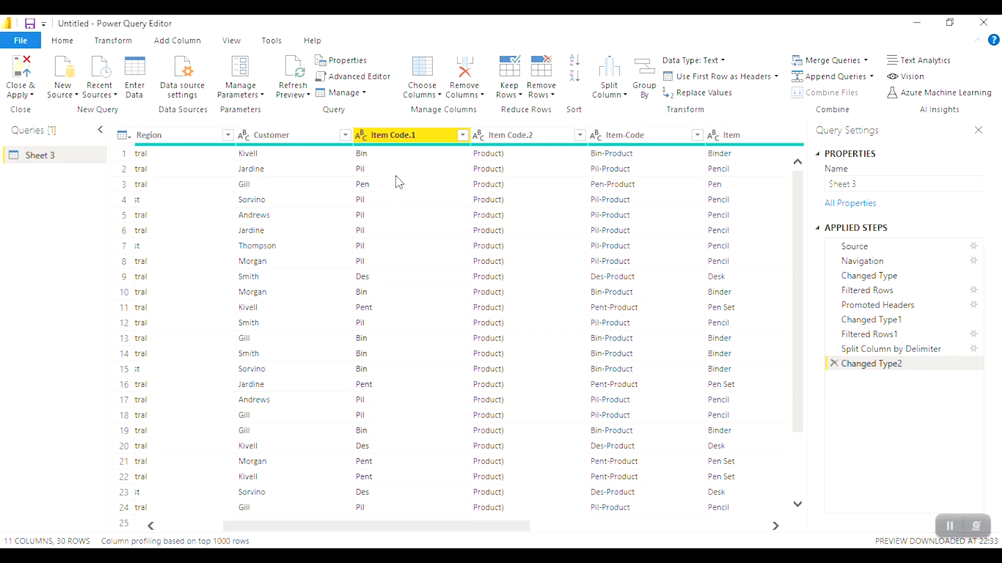
{"action": "right_click", "coordinate": [525, 136]}
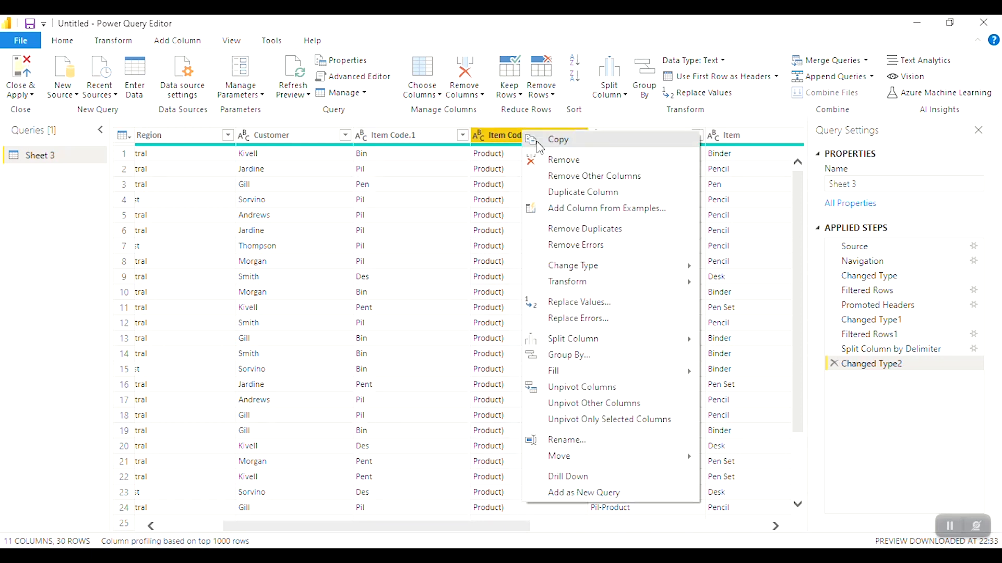
{"action": "left_click", "coordinate": [569, 165]}
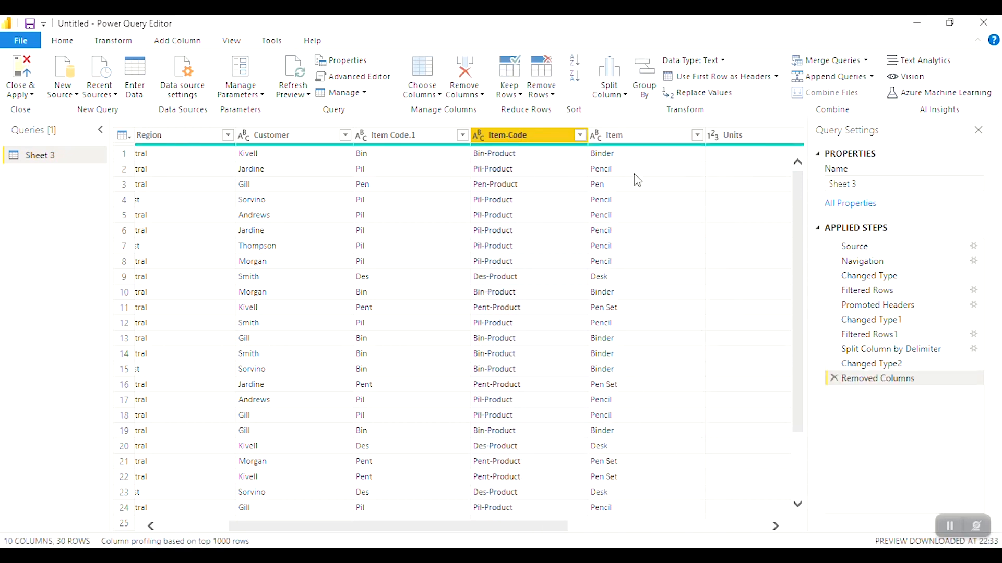
Try removing all columns other than Item-Code, and delete that Removed Other Columns step.
{"action": "right_click", "coordinate": [551, 136]}
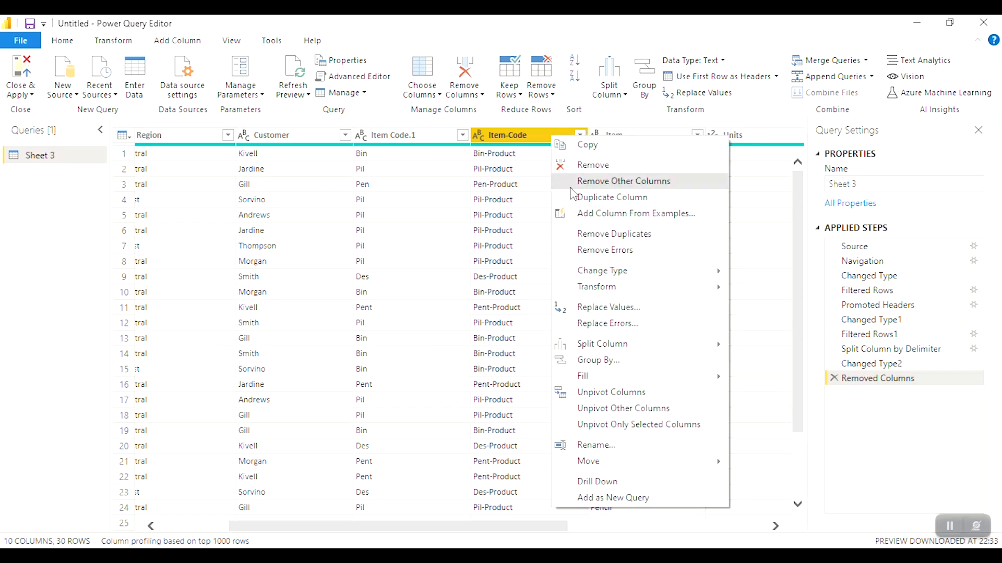
{"action": "left_click", "coordinate": [638, 181]}
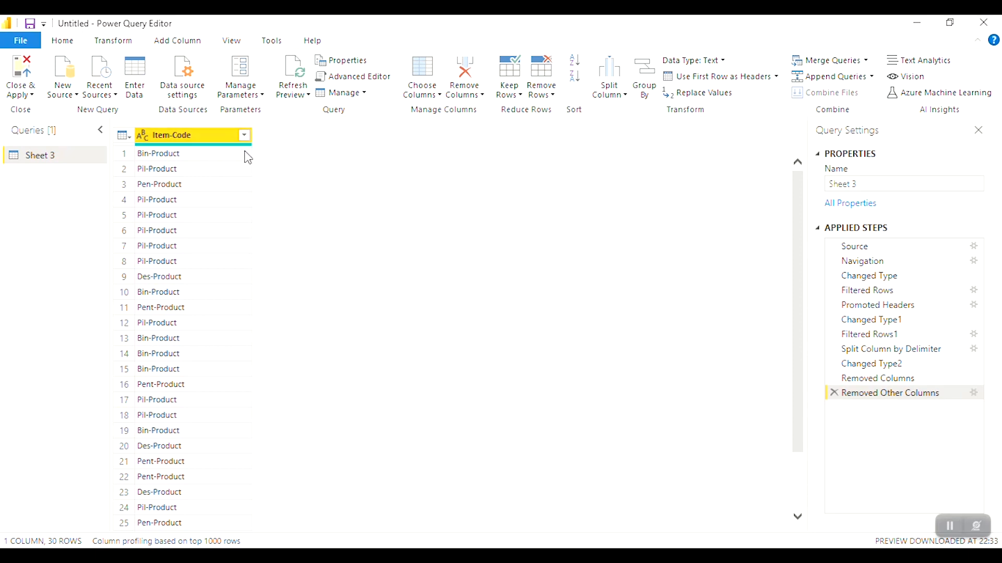
{"action": "left_click", "coordinate": [834, 393]}
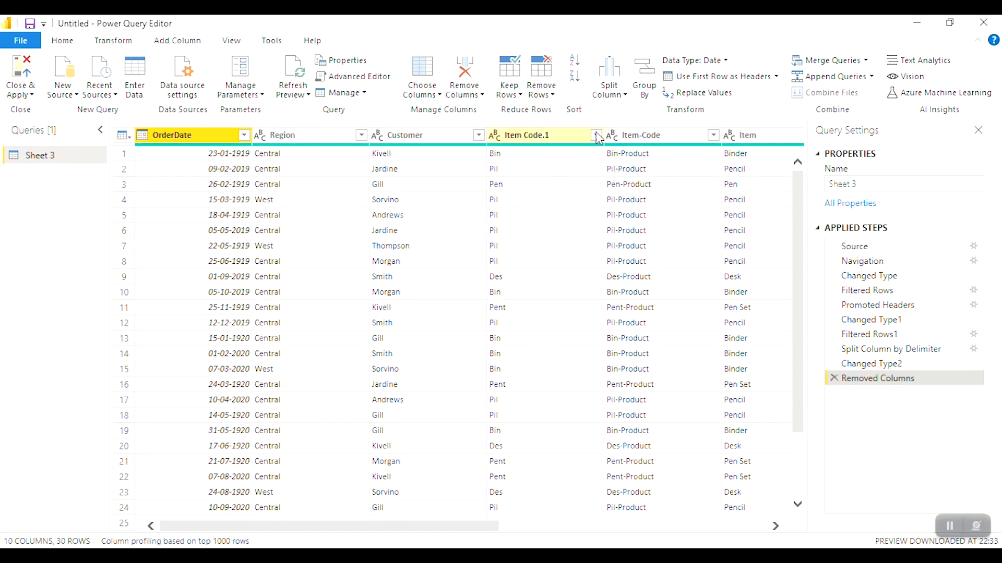
Duplicate the Item-Code column in the Sheet 3 query.
{"action": "left_click", "coordinate": [560, 141]}
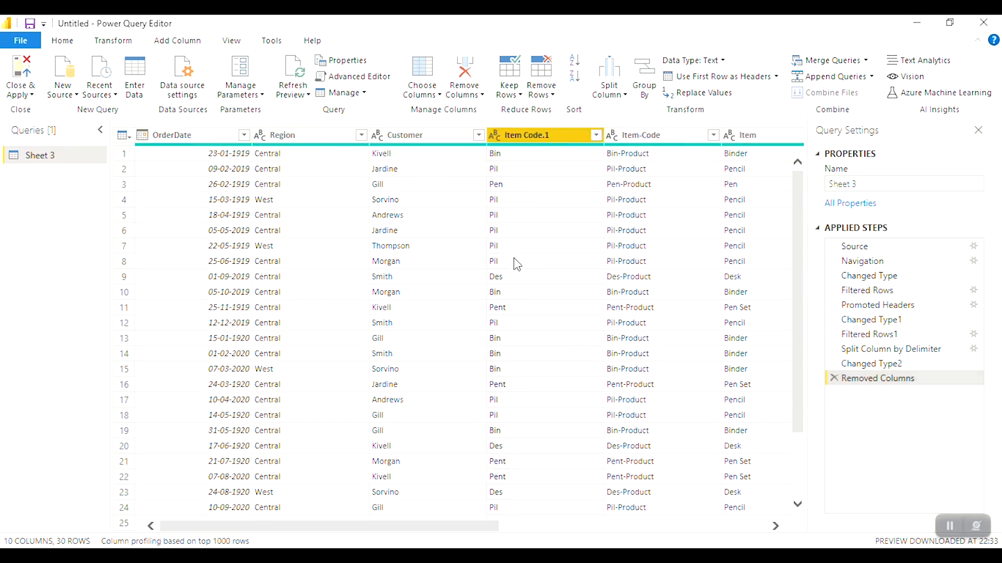
{"action": "left_click_drag", "start_coordinate": [490, 527], "coordinate": [555, 528]}
{"action": "left_click", "coordinate": [517, 135]}
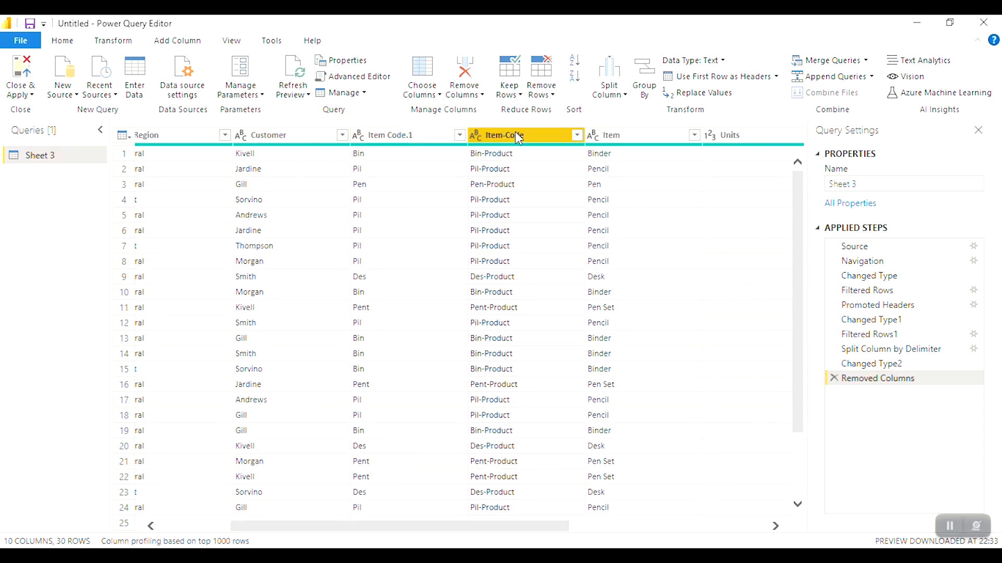
{"action": "right_click", "coordinate": [524, 138]}
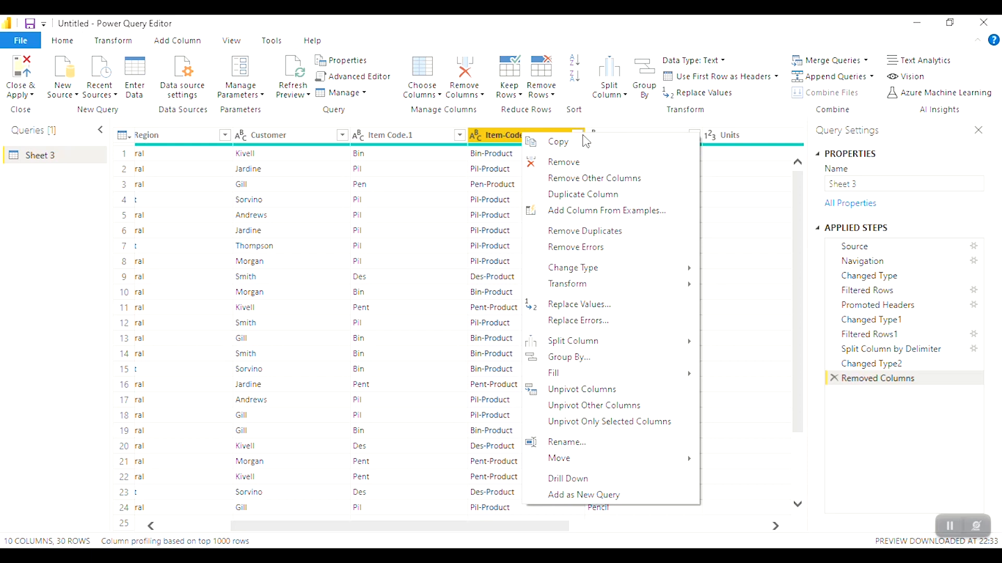
{"action": "left_click", "coordinate": [585, 195]}
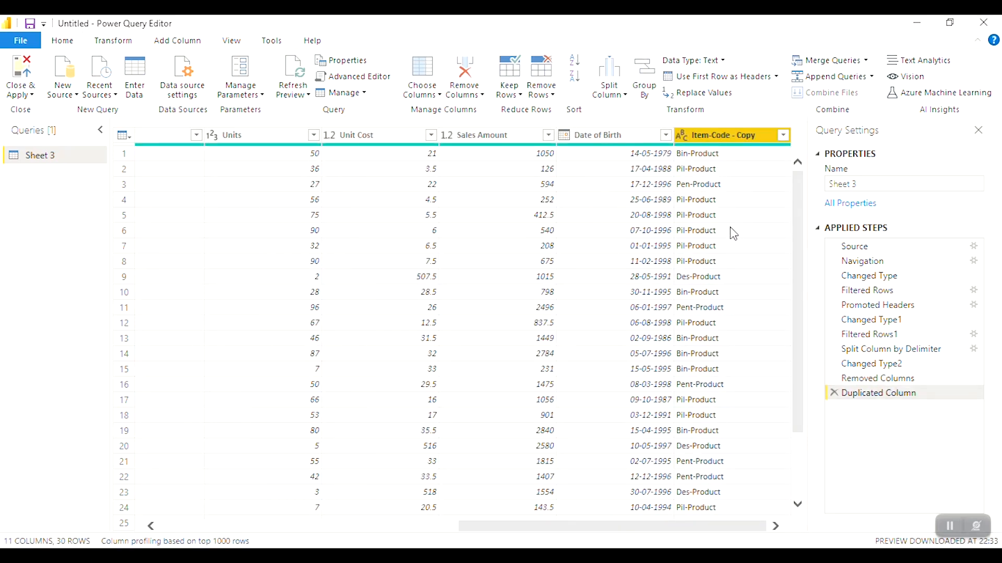
{"action": "right_click", "coordinate": [757, 136]}
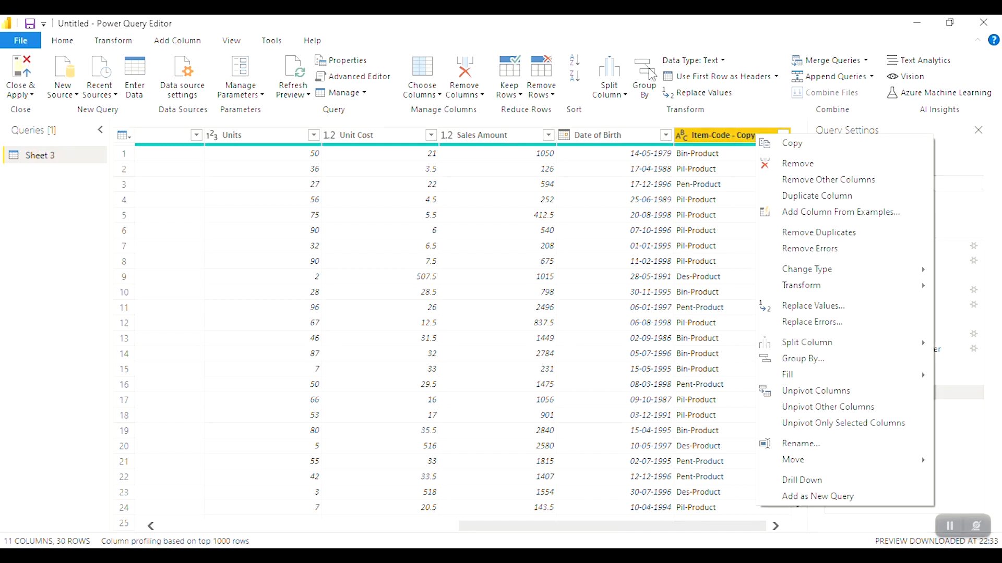
{"action": "left_click", "coordinate": [609, 97]}
{"action": "left_click", "coordinate": [622, 110]}
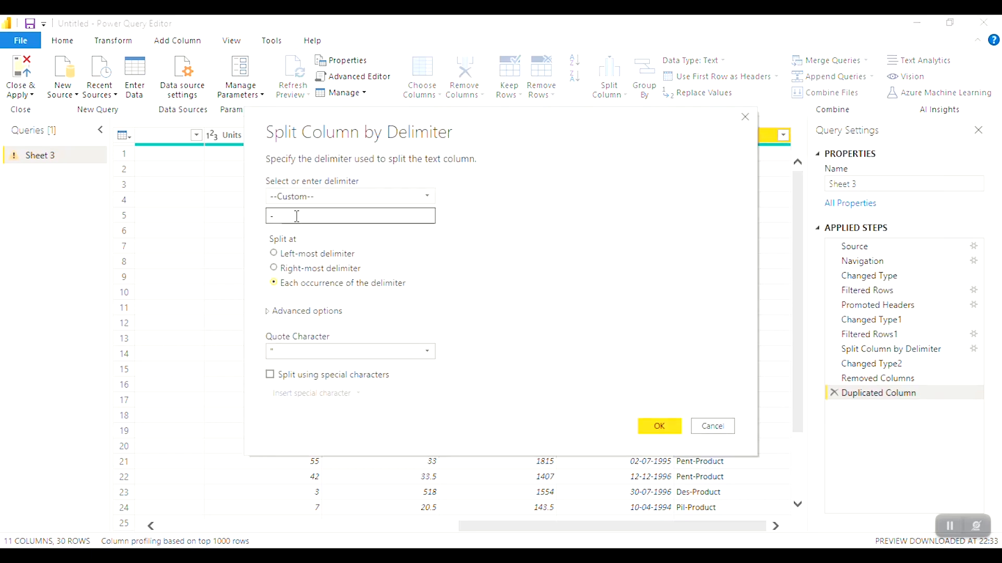
{"action": "left_click", "coordinate": [279, 218]}
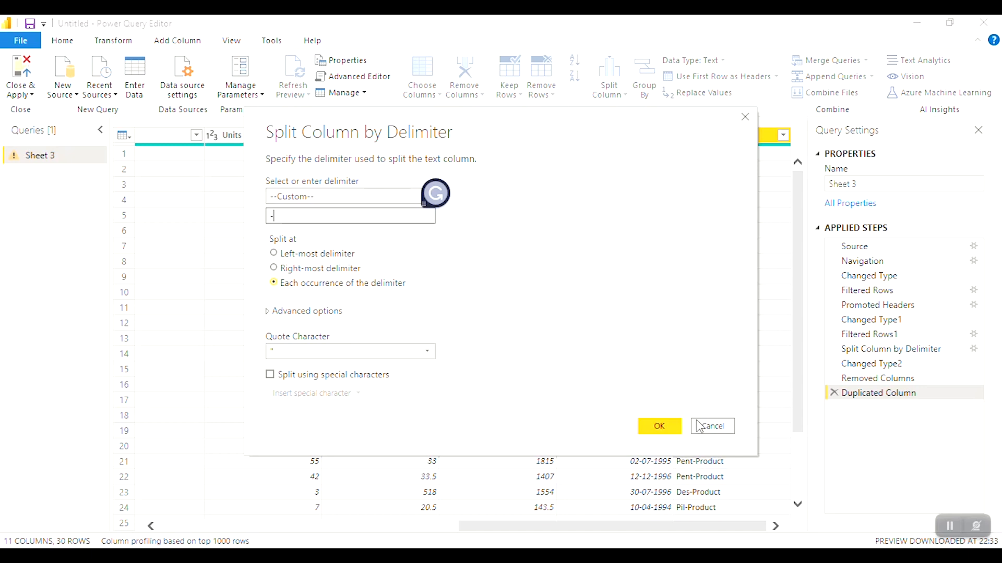
{"action": "left_click", "coordinate": [746, 116]}
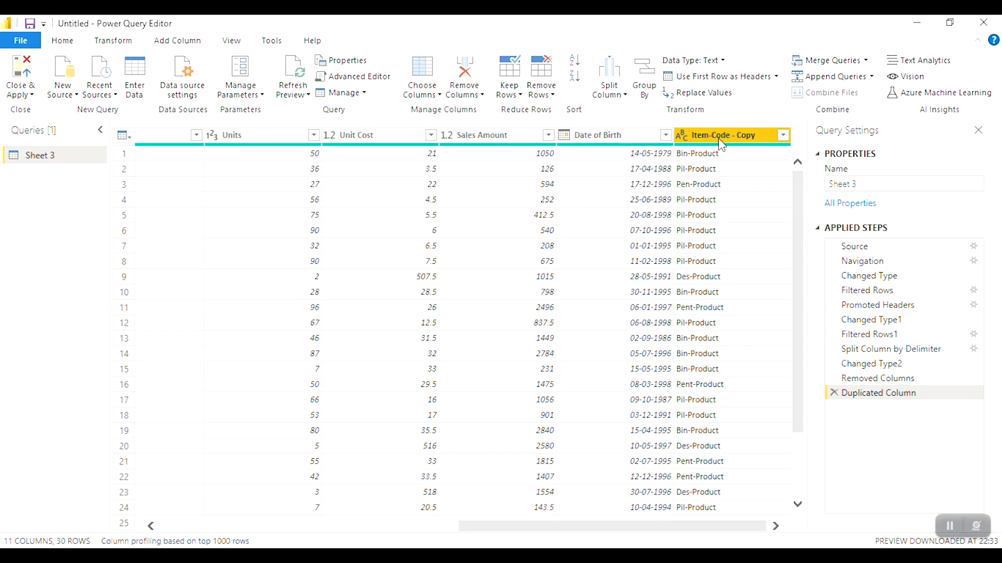
Add a column from examples based on the selected Item-Code - Copy column, using "Bin" as the first row's sample value.
{"action": "left_click", "coordinate": [171, 43]}
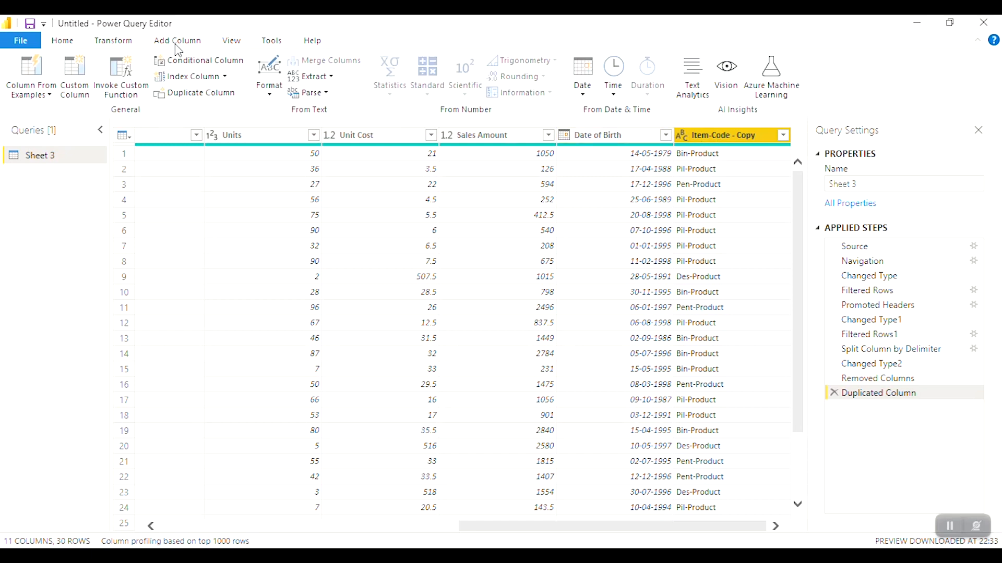
{"action": "left_click", "coordinate": [49, 95]}
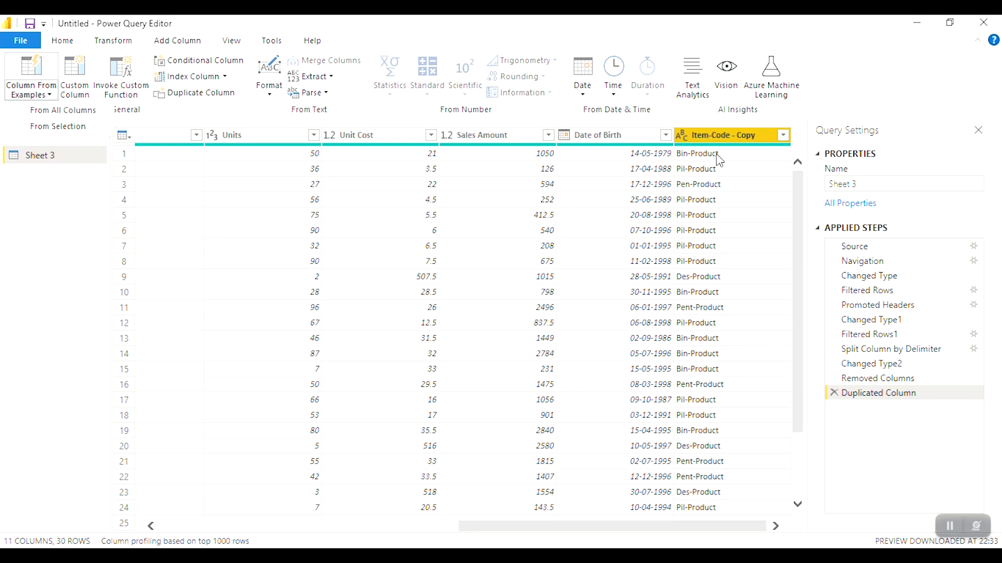
{"action": "left_click", "coordinate": [63, 131]}
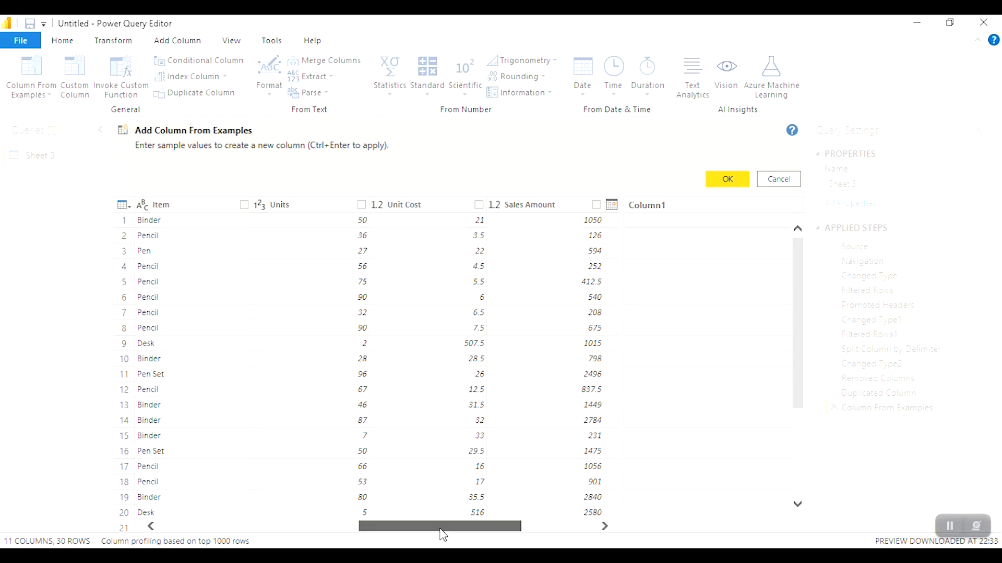
{"action": "left_click_drag", "start_coordinate": [442, 527], "coordinate": [516, 228]}
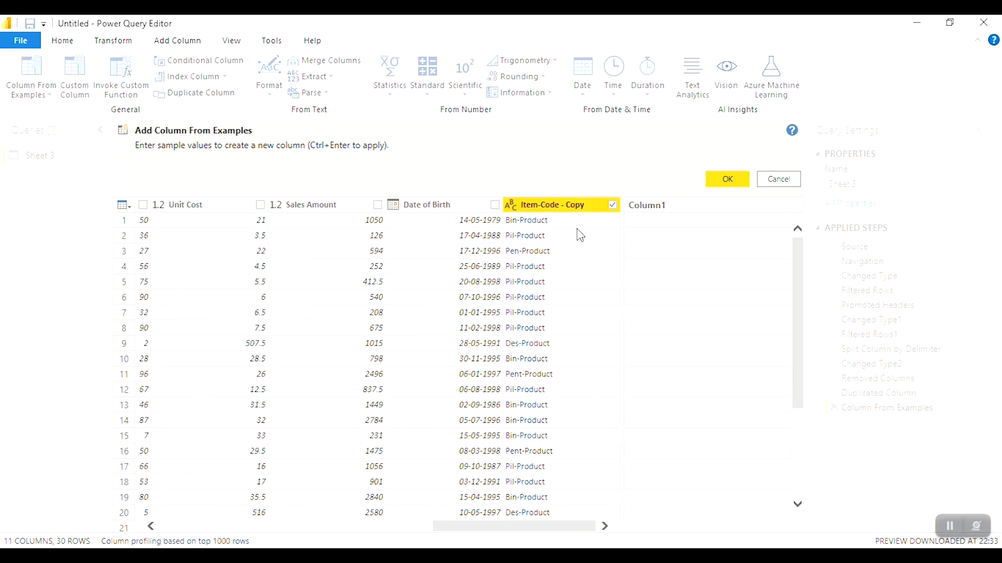
{"action": "left_click", "coordinate": [656, 221]}
{"action": "type", "text": "Bin"}
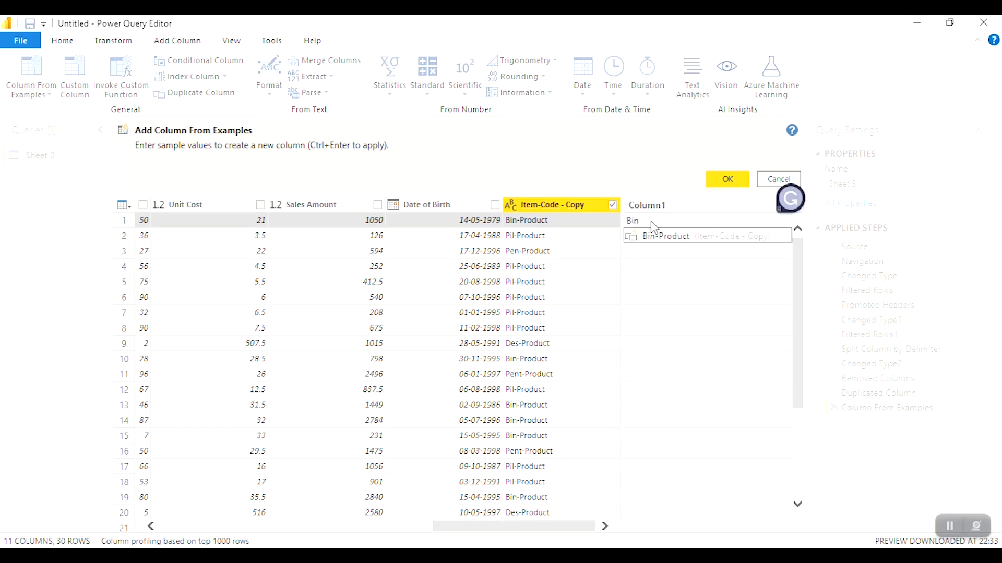
{"action": "key", "text": "Return"}
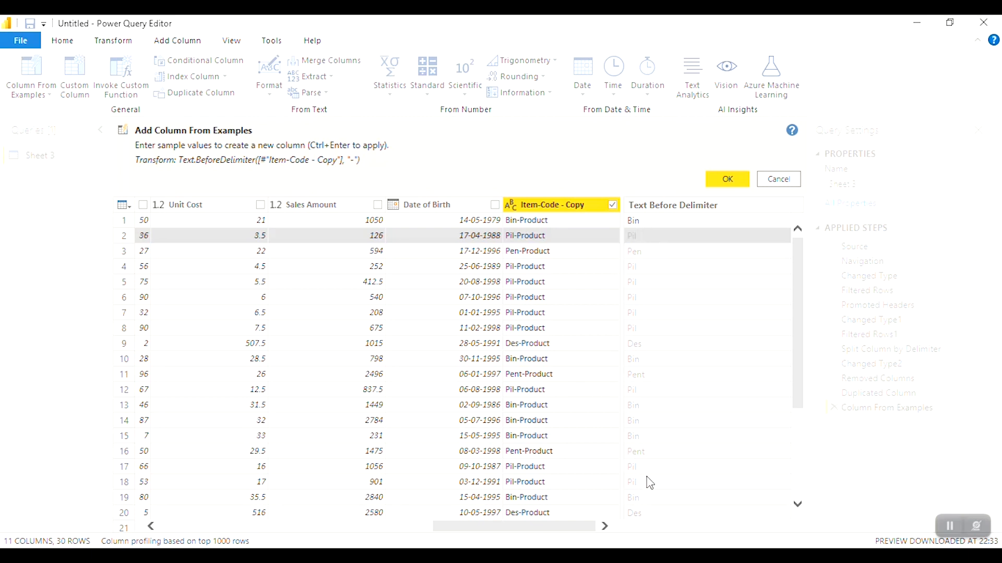
{"action": "left_click_drag", "start_coordinate": [802, 297], "coordinate": [806, 414]}
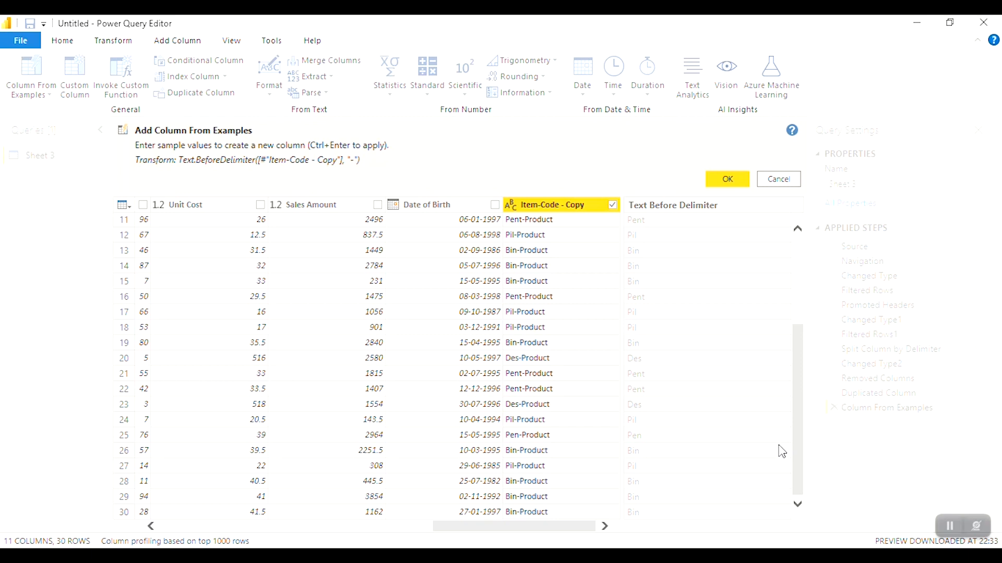
{"action": "left_click_drag", "start_coordinate": [800, 450], "coordinate": [812, 303]}
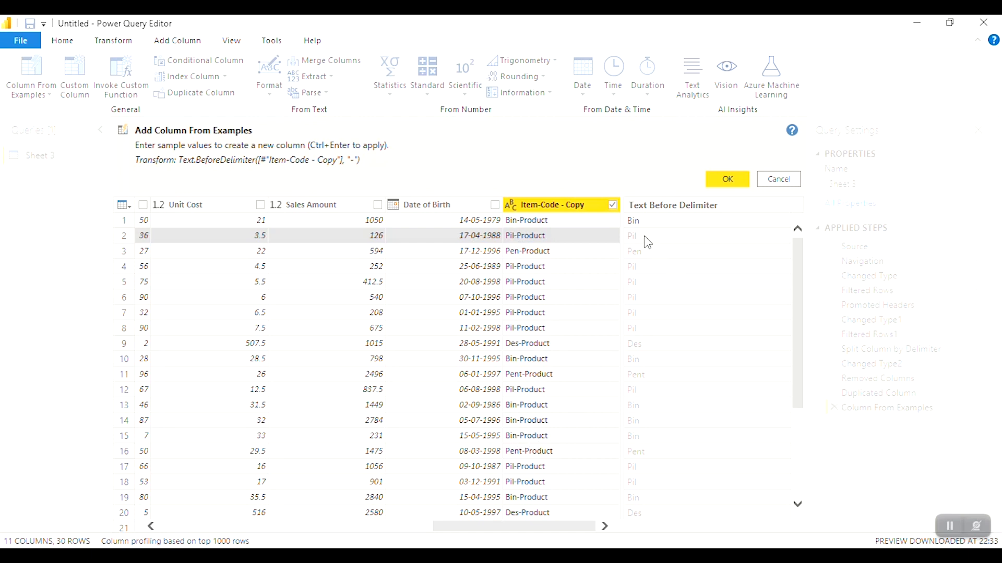
{"action": "left_click", "coordinate": [732, 180]}
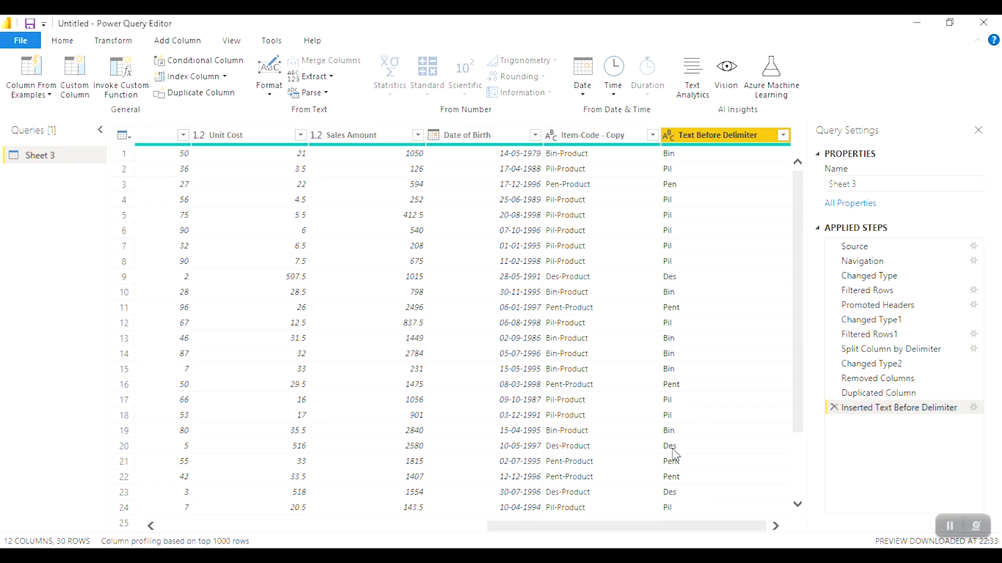
Remove the Item-Code - Copy column from the Sheet 3 query.
{"action": "right_click", "coordinate": [582, 137]}
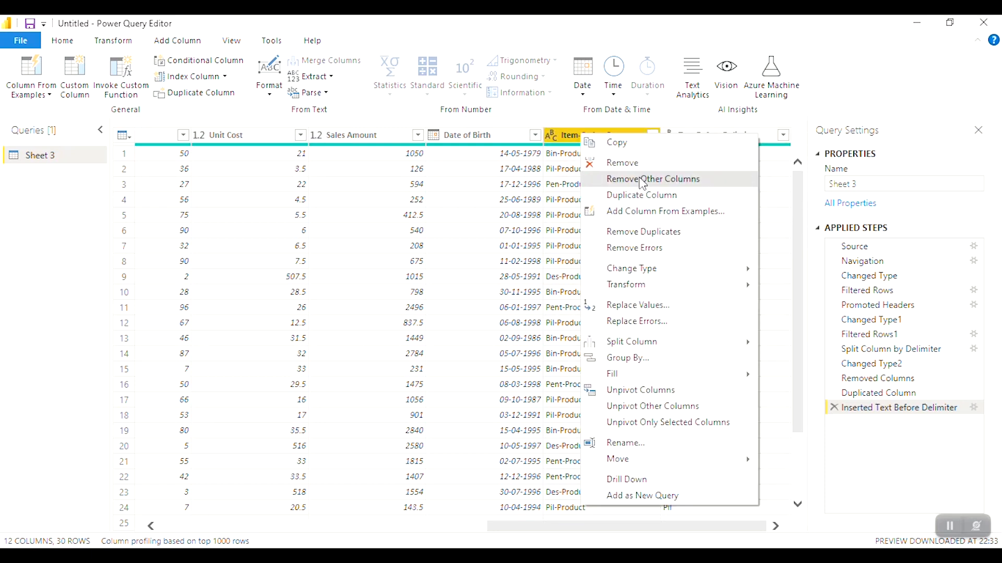
{"action": "left_click", "coordinate": [621, 162]}
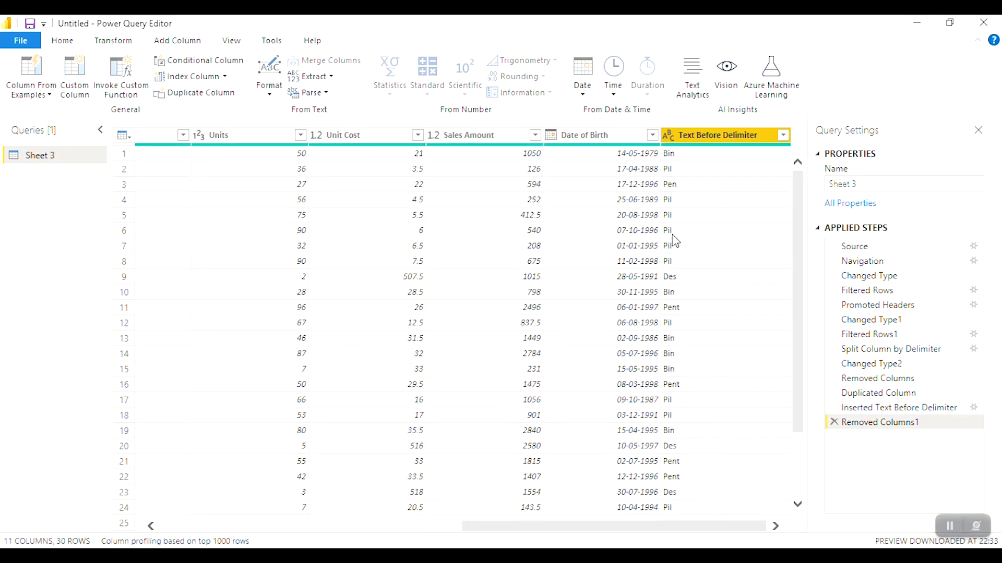
Filter the Region column with a "does not contain" text condition that excludes the Central rows.
{"action": "left_click_drag", "start_coordinate": [616, 530], "coordinate": [222, 514]}
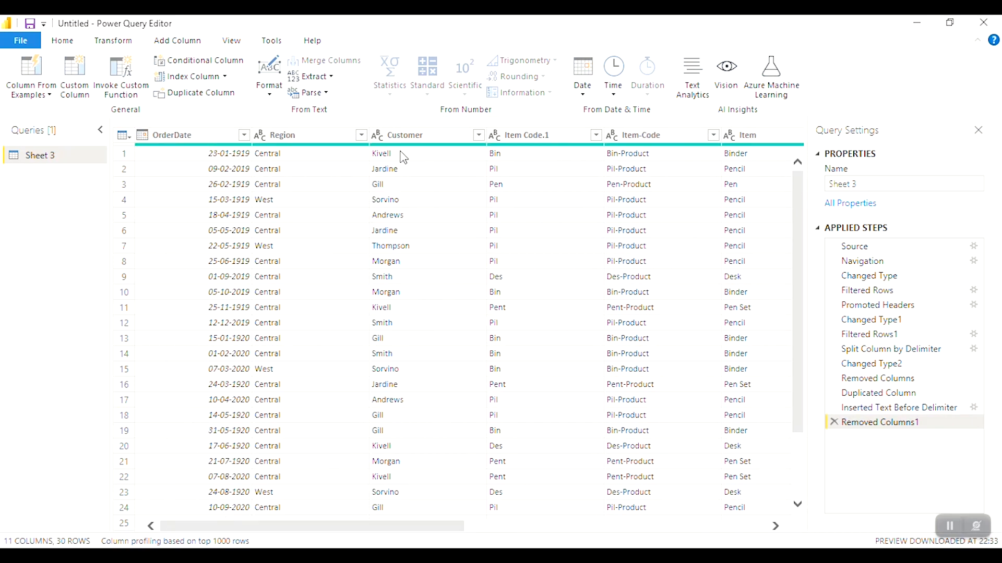
{"action": "left_click", "coordinate": [361, 135]}
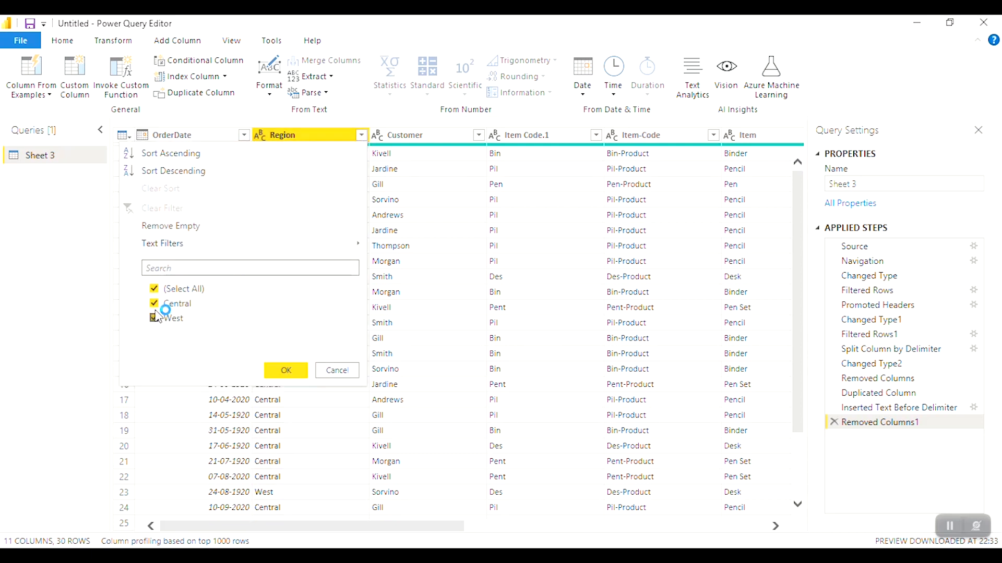
{"action": "mouse_move", "coordinate": [188, 249]}
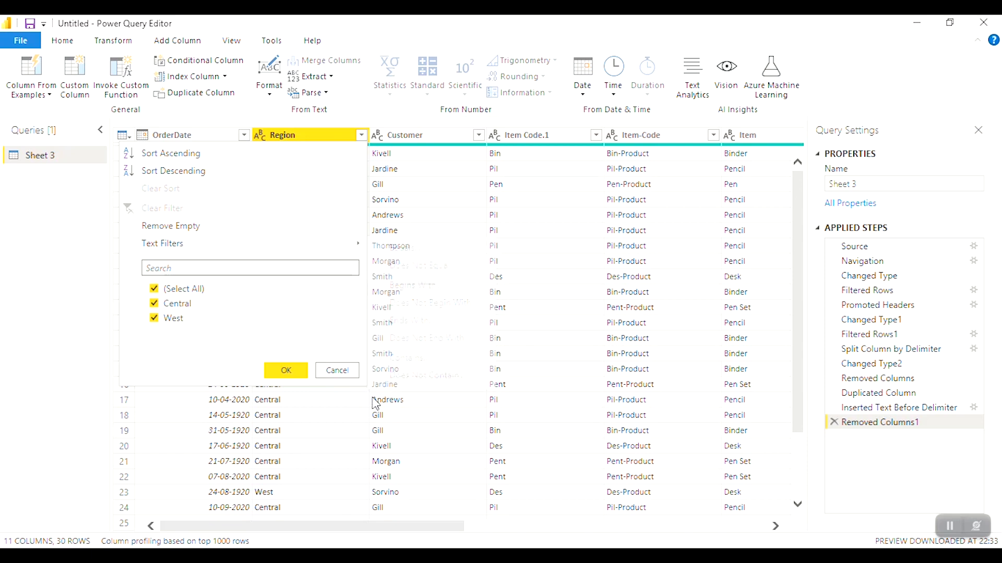
{"action": "mouse_move", "coordinate": [346, 249]}
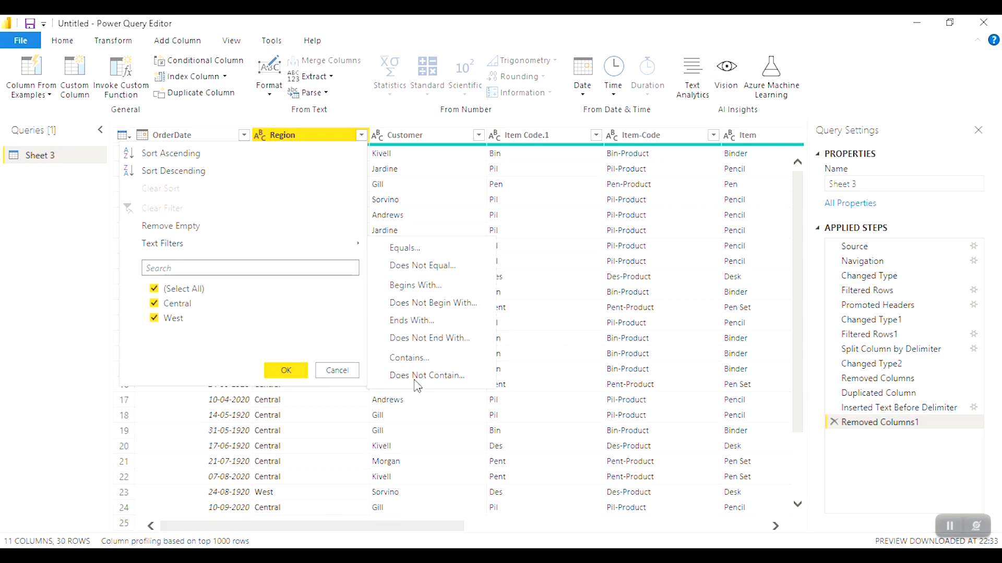
{"action": "left_click", "coordinate": [416, 381]}
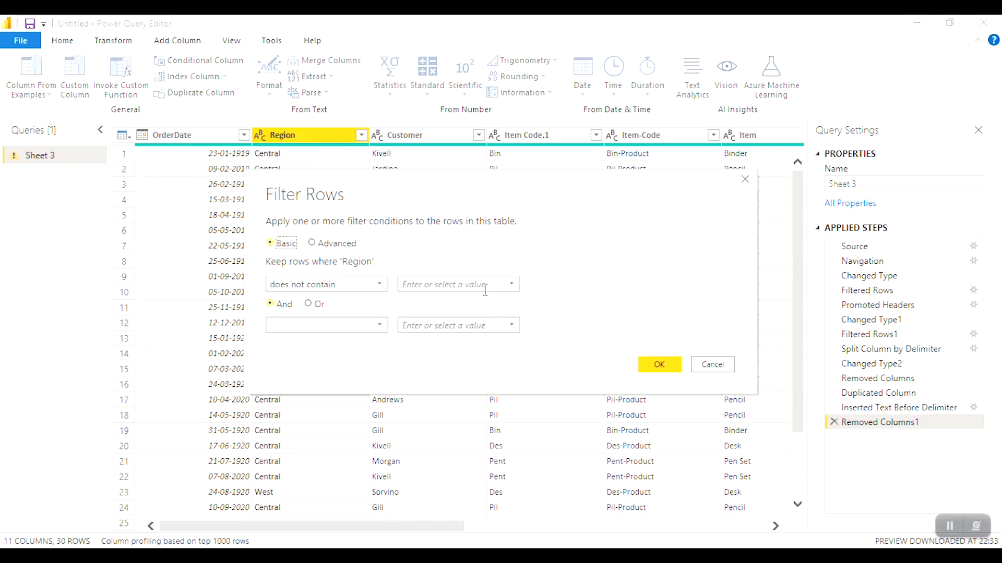
{"action": "left_click", "coordinate": [485, 284]}
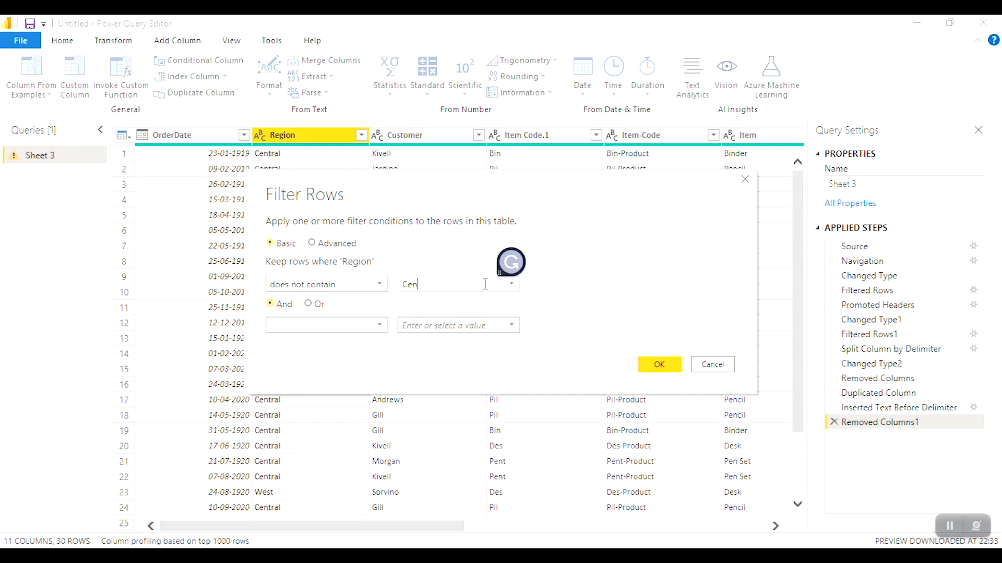
{"action": "left_click", "coordinate": [311, 347]}
{"action": "left_click", "coordinate": [663, 367]}
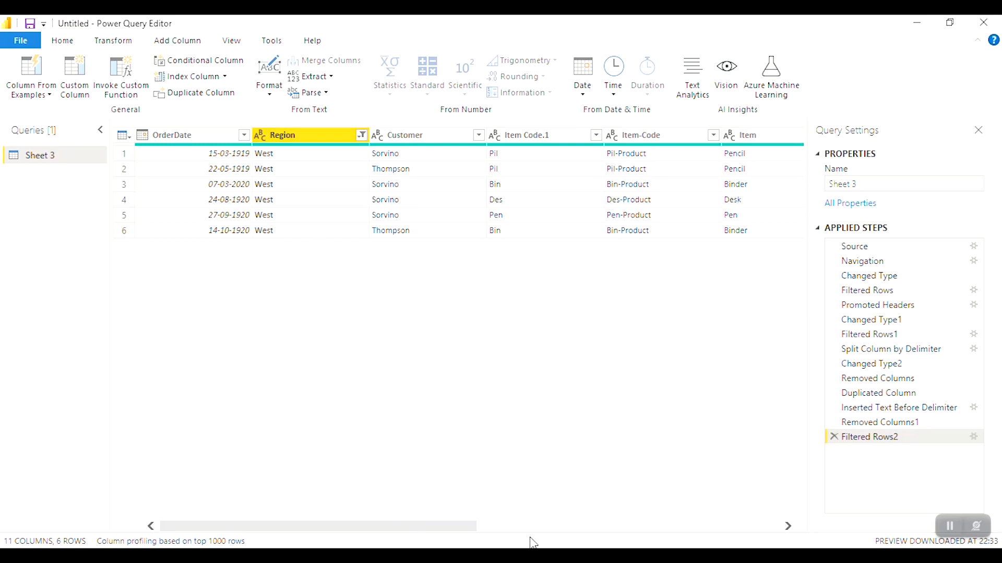
Add an Age column calculated from the Date of Birth column.
{"action": "left_click_drag", "start_coordinate": [472, 527], "coordinate": [774, 539]}
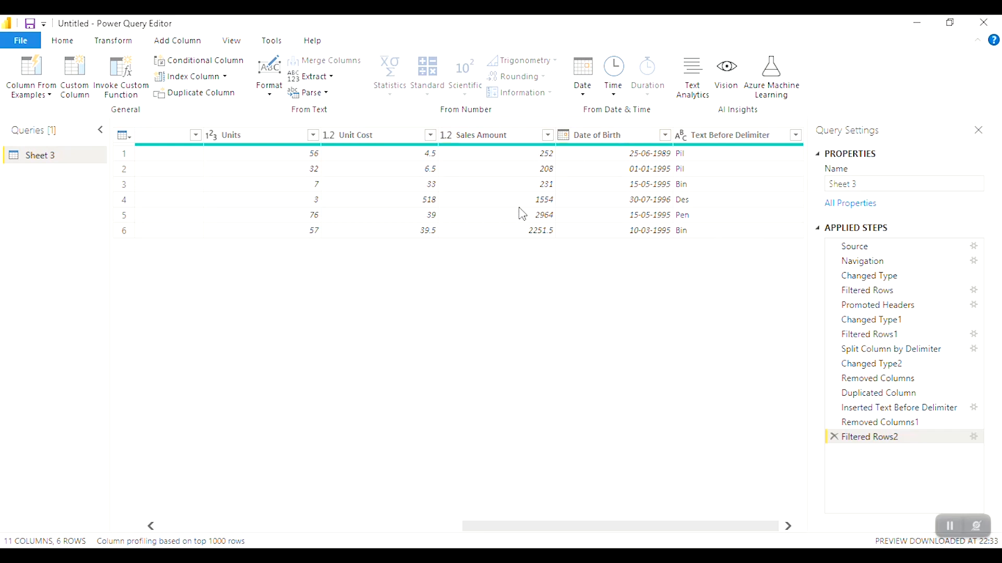
{"action": "mouse_move", "coordinate": [625, 152]}
{"action": "left_click", "coordinate": [631, 137]}
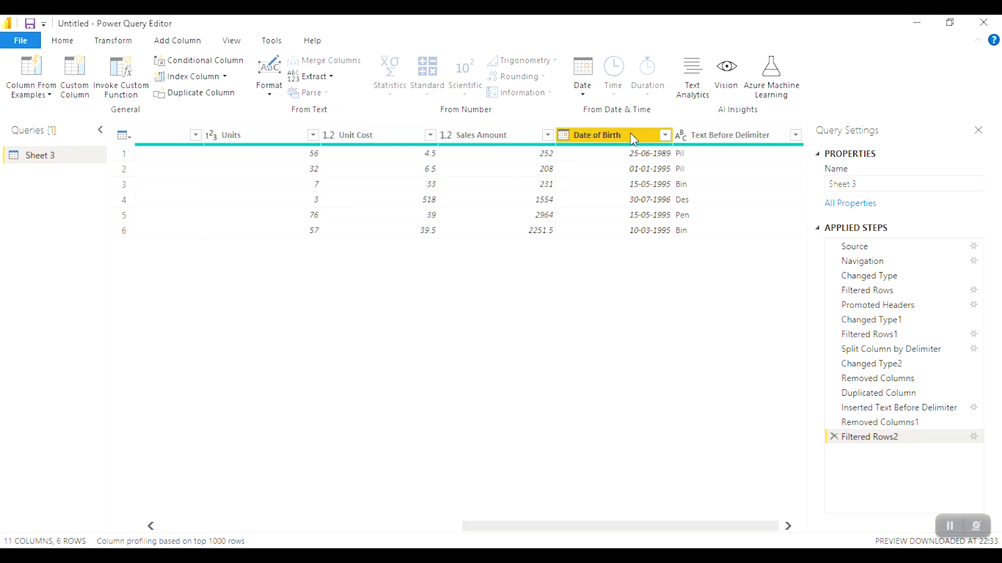
{"action": "left_click", "coordinate": [588, 99]}
{"action": "left_click", "coordinate": [596, 112]}
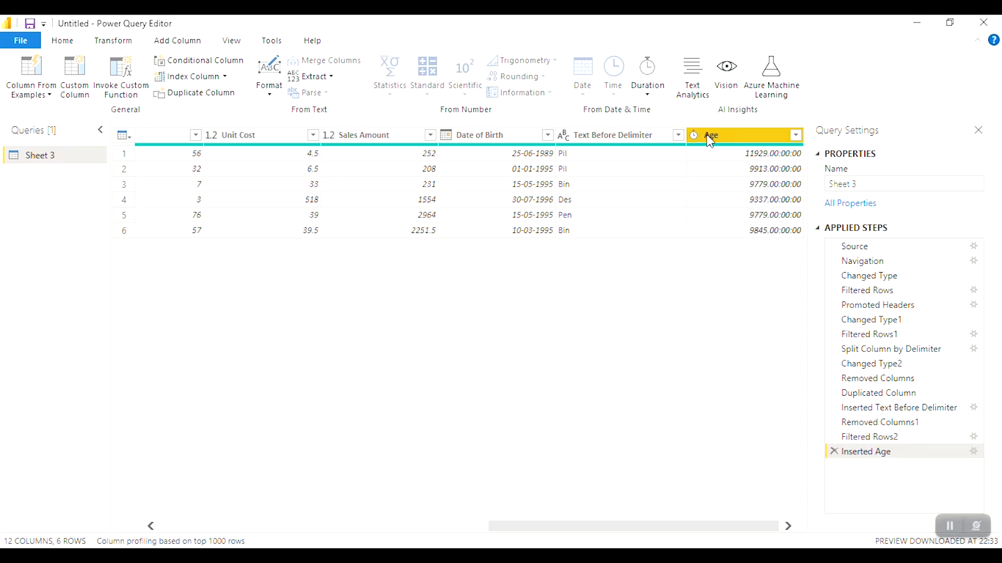
Add a Total Years column from the Age duration and another column rounding Total Years to 0 decimal places.
{"action": "left_click", "coordinate": [649, 96]}
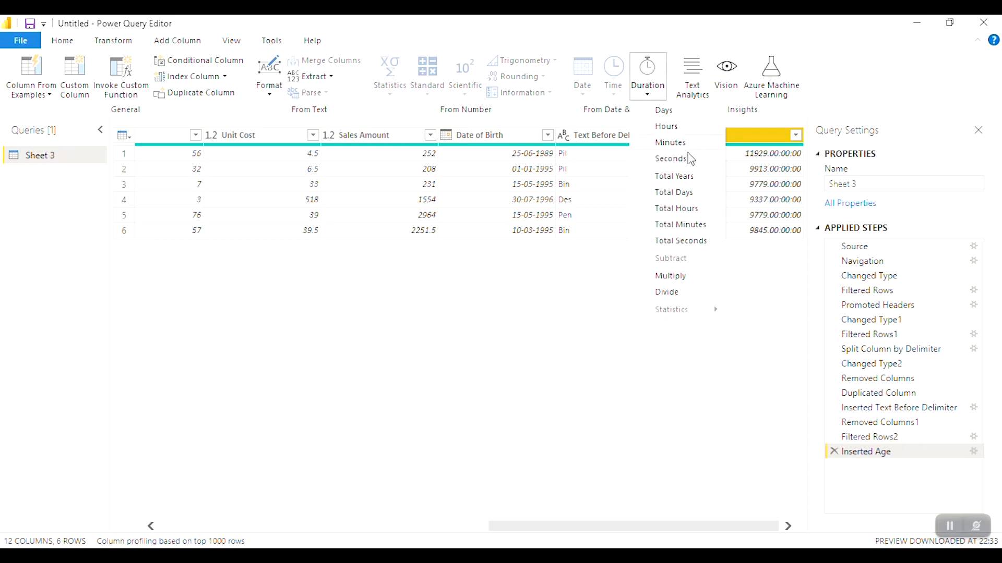
{"action": "left_click", "coordinate": [678, 177]}
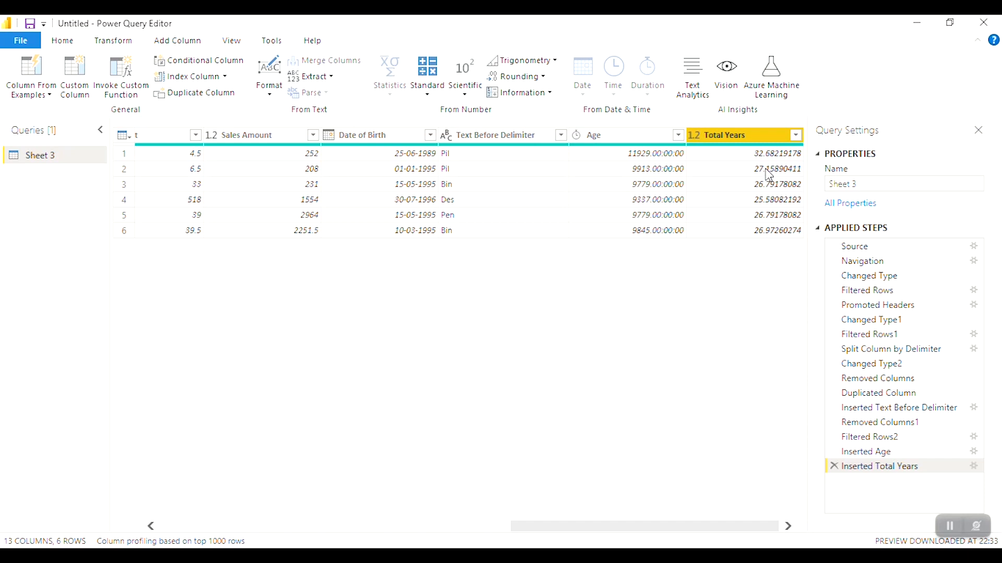
{"action": "left_click", "coordinate": [542, 78]}
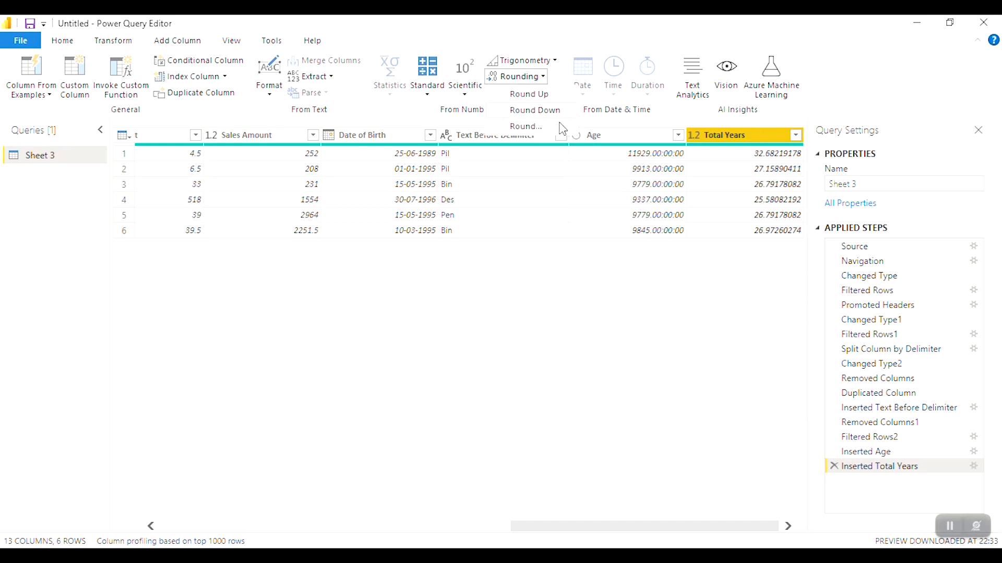
{"action": "left_click", "coordinate": [531, 127]}
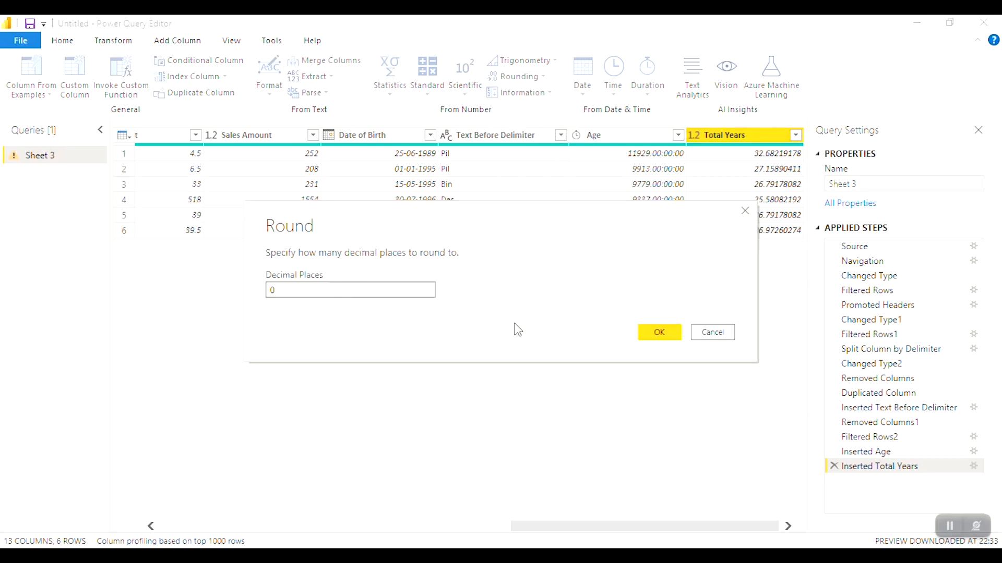
{"action": "left_click", "coordinate": [655, 334]}
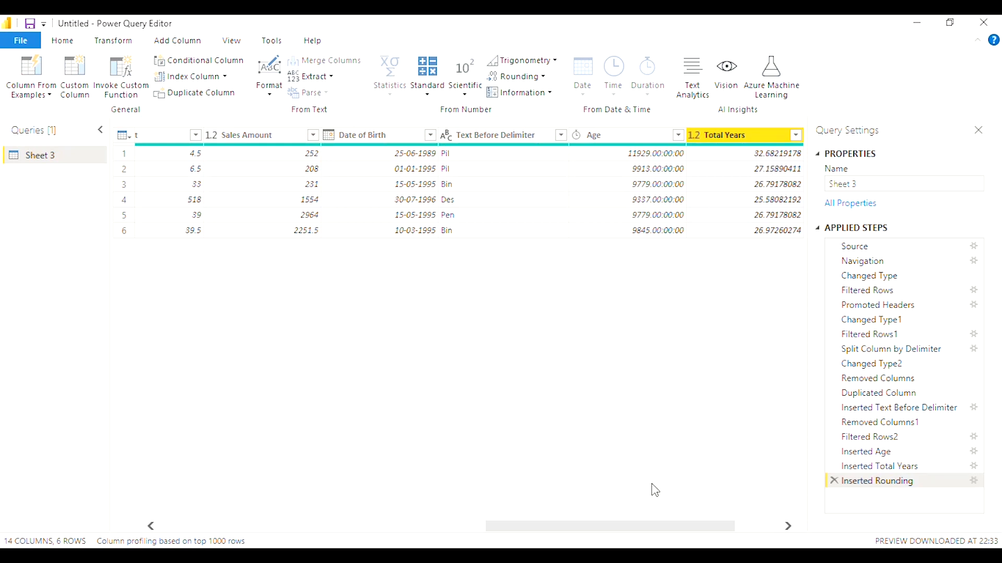
Remove the Total Years column and the Age duration column, keeping the rounded column.
{"action": "left_click_drag", "start_coordinate": [672, 529], "coordinate": [788, 528]}
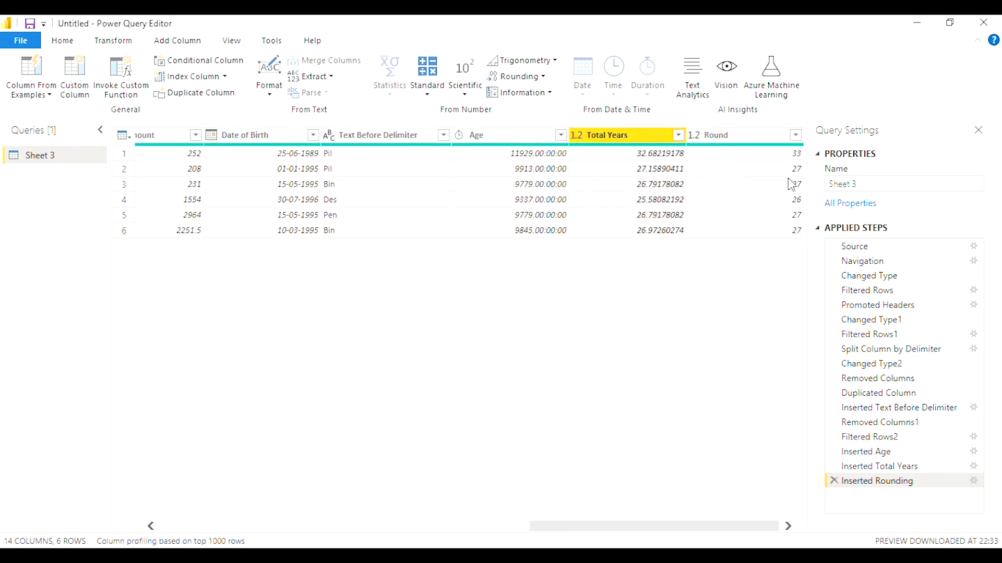
{"action": "right_click", "coordinate": [623, 135]}
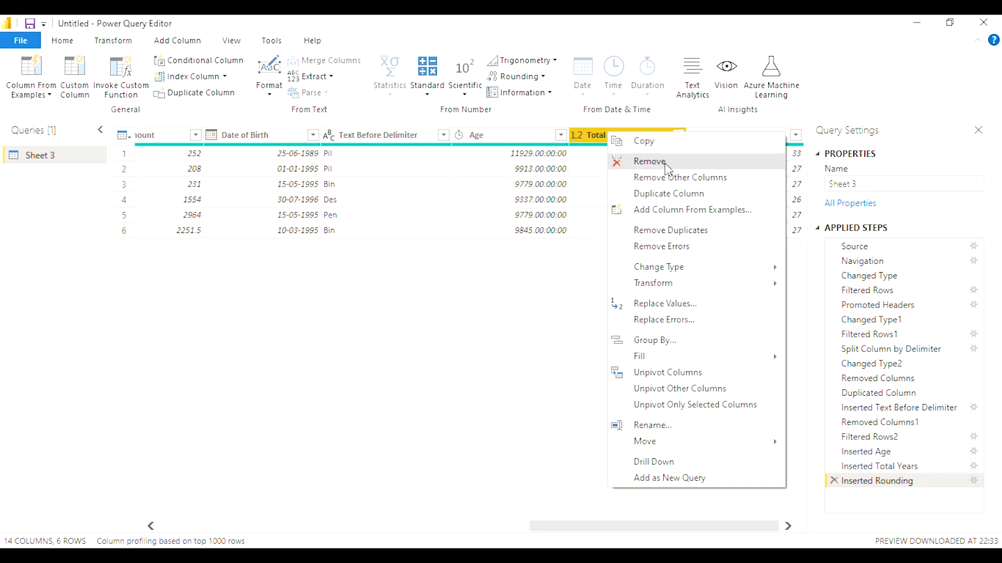
{"action": "left_click", "coordinate": [647, 162]}
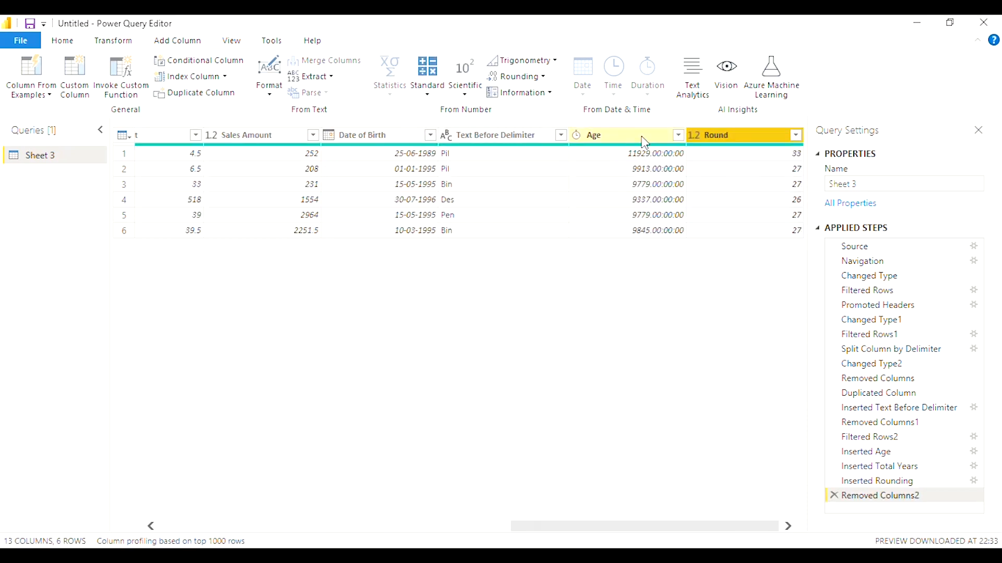
{"action": "right_click", "coordinate": [602, 136]}
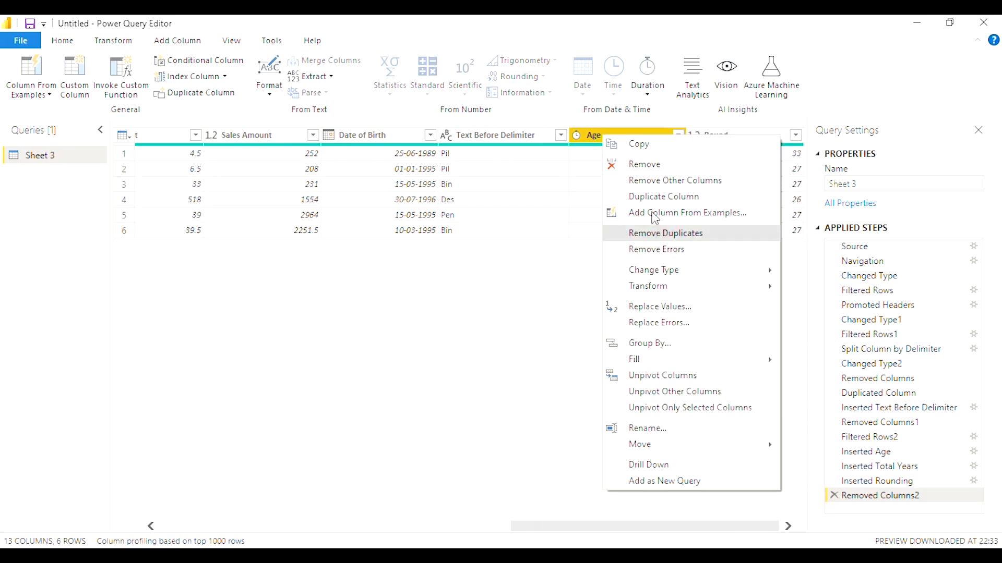
{"action": "left_click", "coordinate": [661, 166]}
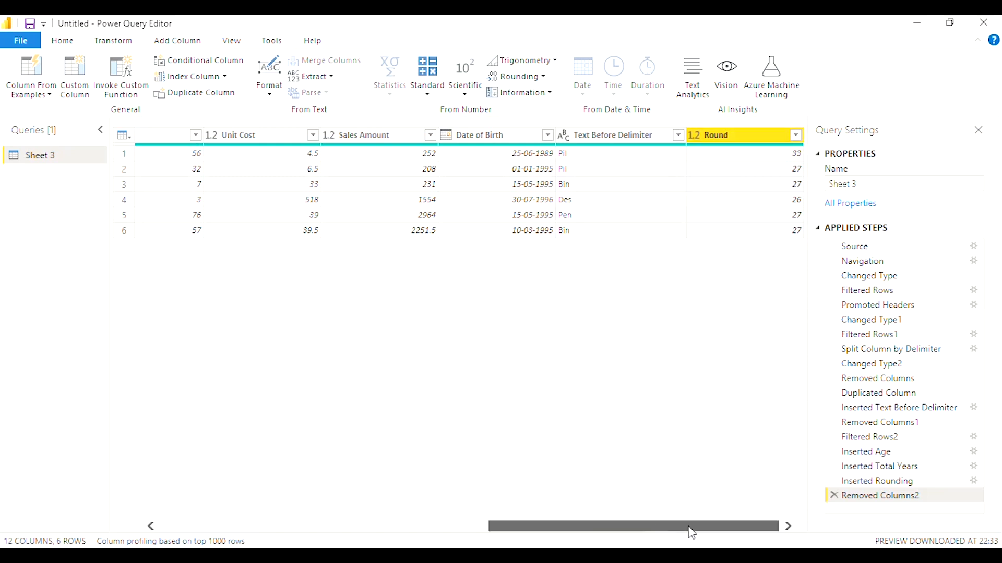
Rename the Round column to Age.
{"action": "double_click", "coordinate": [726, 135]}
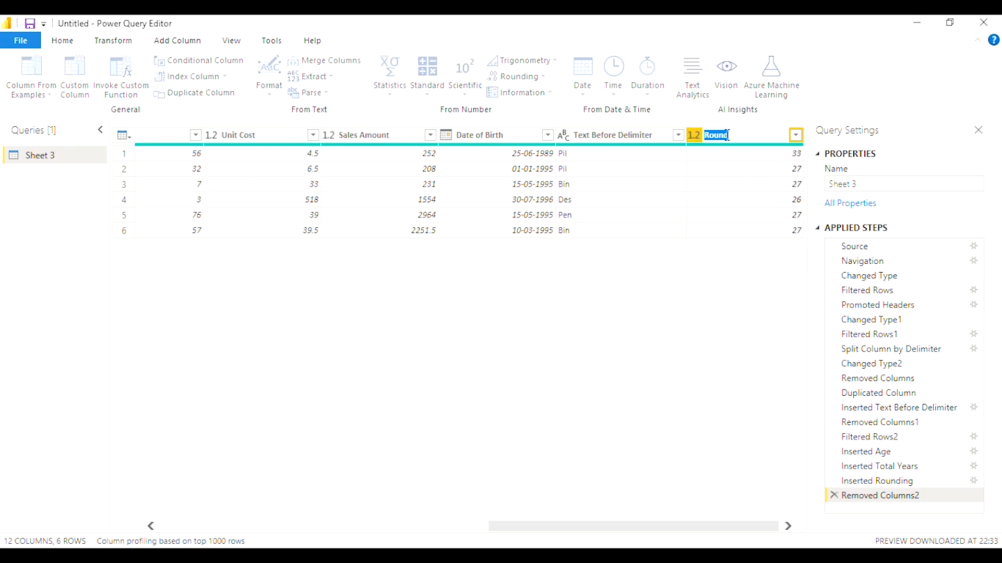
{"action": "type", "text": "Age"}
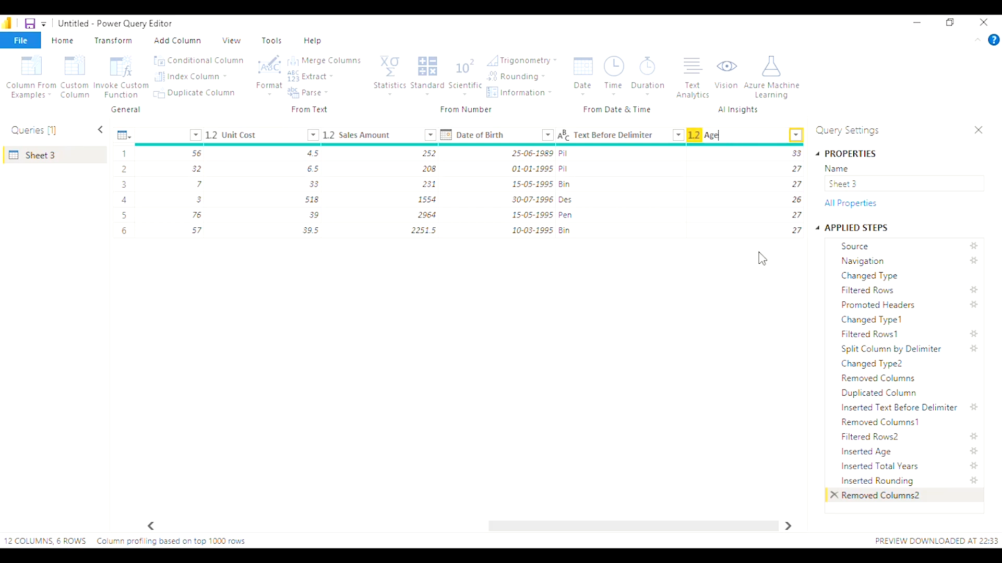
{"action": "left_click", "coordinate": [768, 277]}
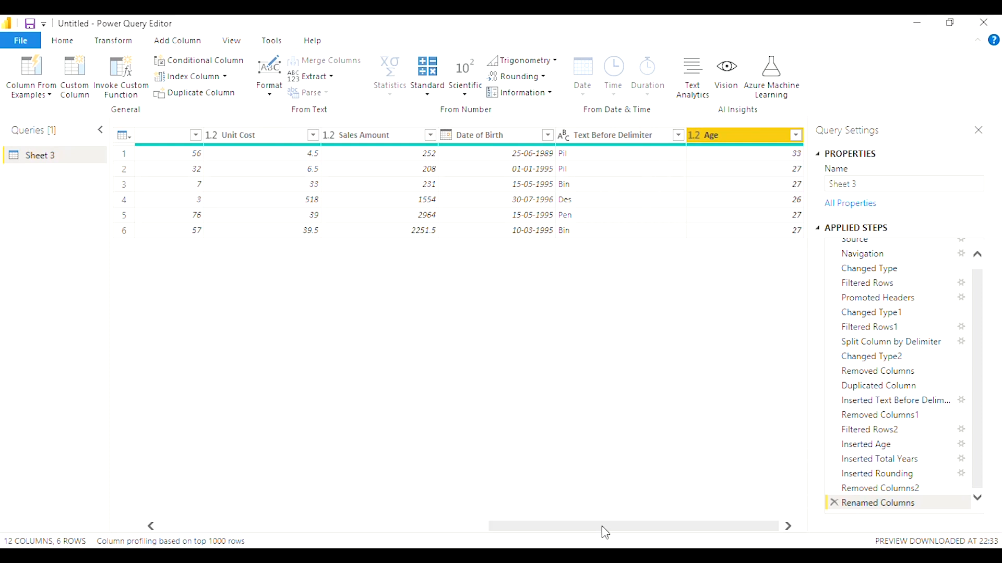
Add a custom column named Custom that multiplies units by unit cost with the formula [Units]*[Unit Cost].
{"action": "left_click_drag", "start_coordinate": [629, 530], "coordinate": [586, 530]}
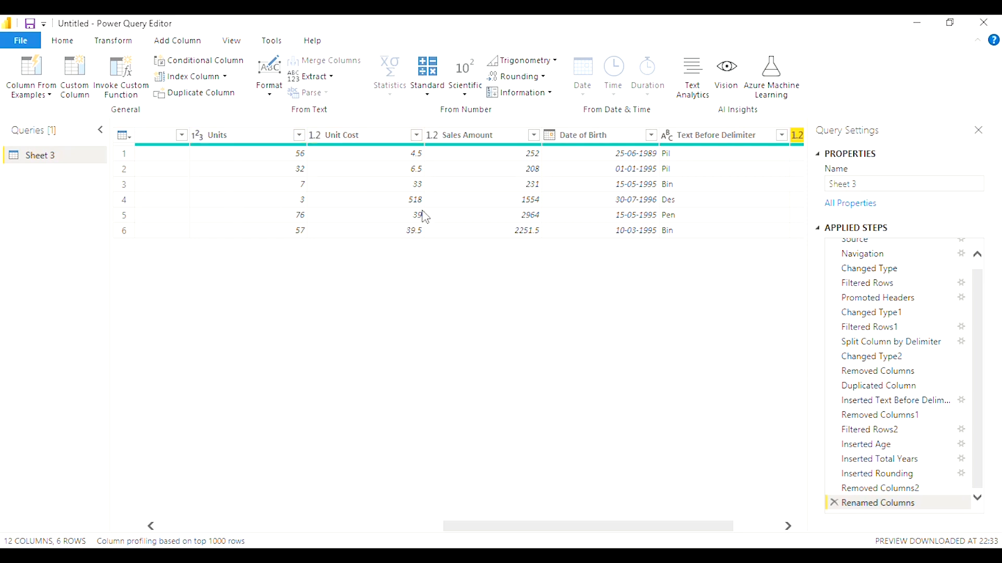
{"action": "left_click", "coordinate": [266, 136]}
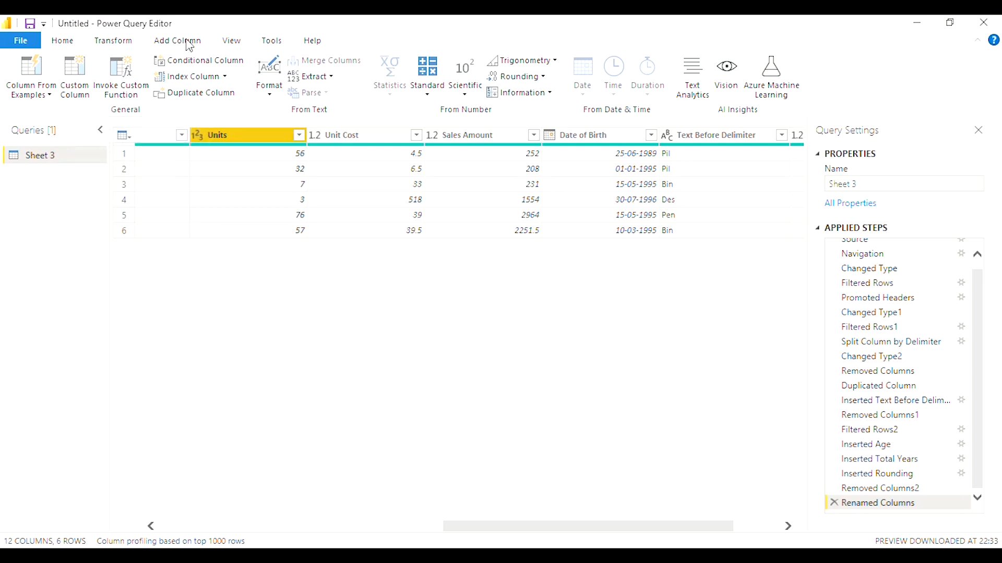
{"action": "left_click", "coordinate": [67, 71]}
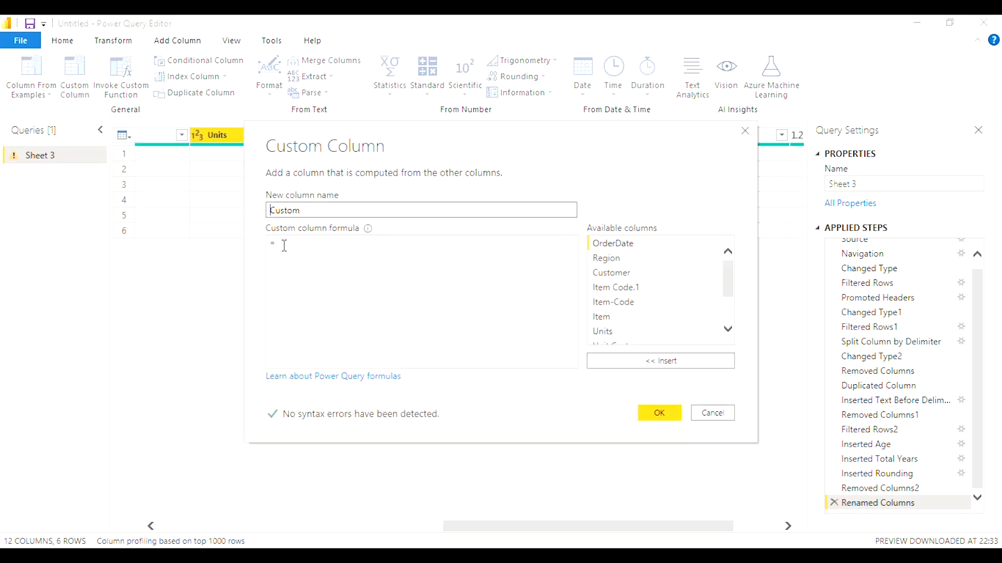
{"action": "left_click", "coordinate": [310, 210]}
{"action": "left_click", "coordinate": [295, 251]}
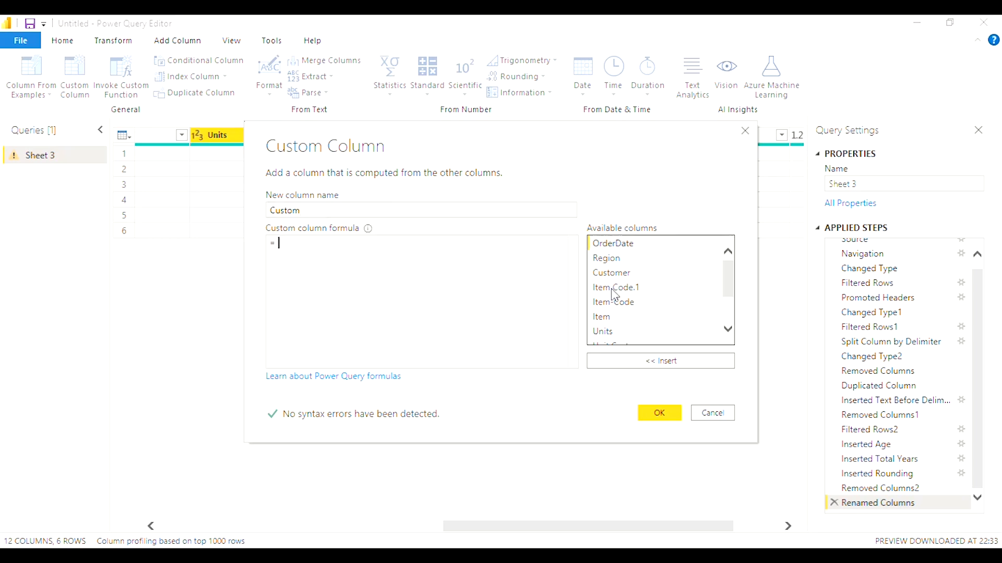
{"action": "left_click", "coordinate": [617, 332]}
{"action": "left_click", "coordinate": [678, 363]}
{"action": "type", "text": "*"}
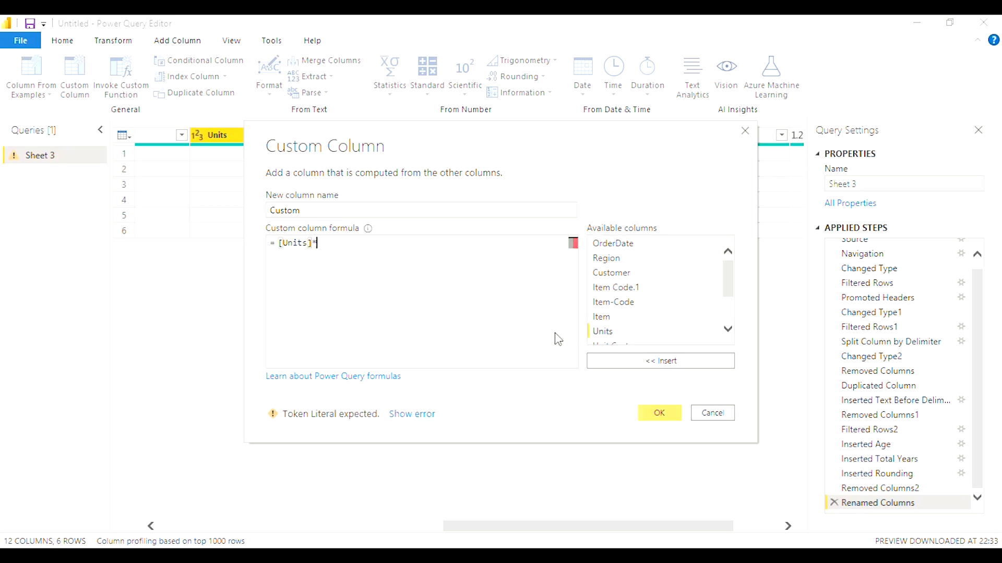
{"action": "scroll", "coordinate": [724, 287], "scroll_direction": "down", "scroll_amount": 1}
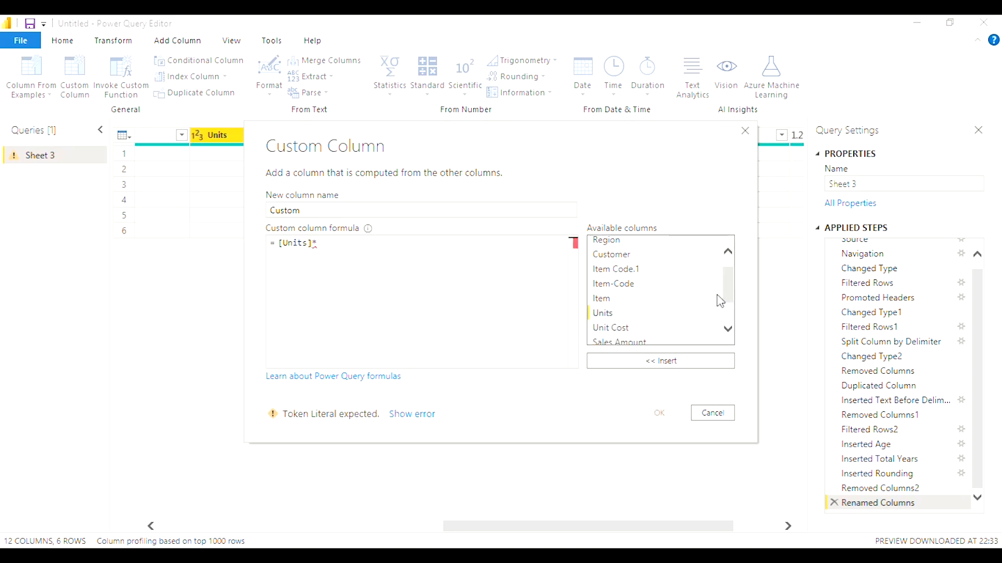
{"action": "left_click", "coordinate": [640, 330]}
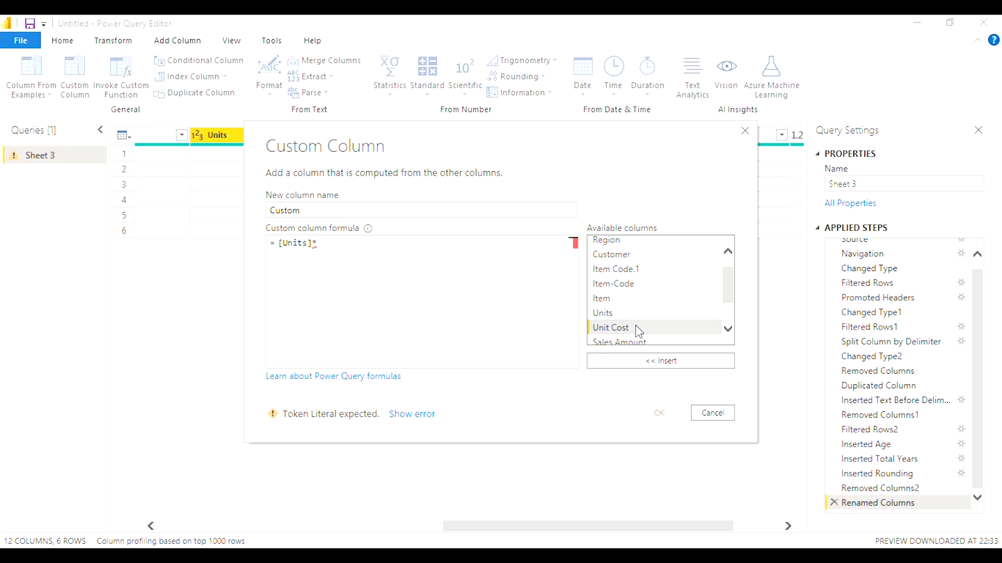
{"action": "left_click", "coordinate": [675, 361]}
{"action": "left_click_drag", "start_coordinate": [445, 154], "coordinate": [584, 153]}
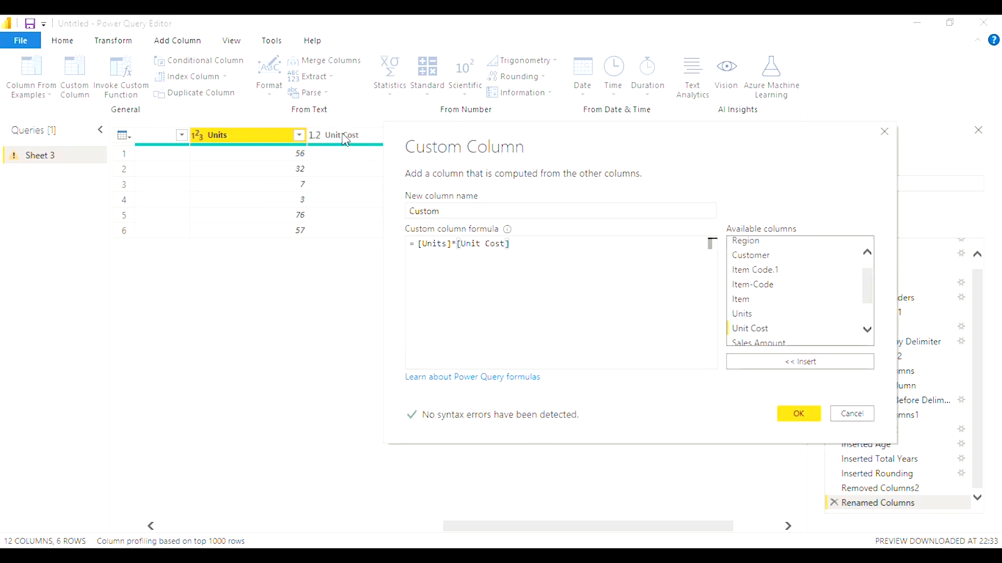
{"action": "left_click", "coordinate": [798, 414]}
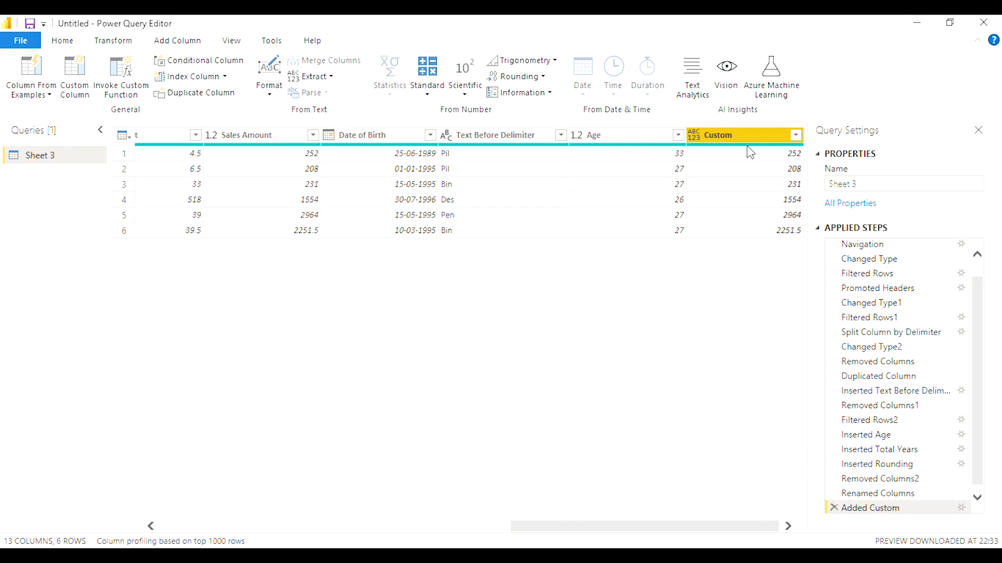
Change the data type of the Custom column to Whole Number.
{"action": "left_click", "coordinate": [71, 47]}
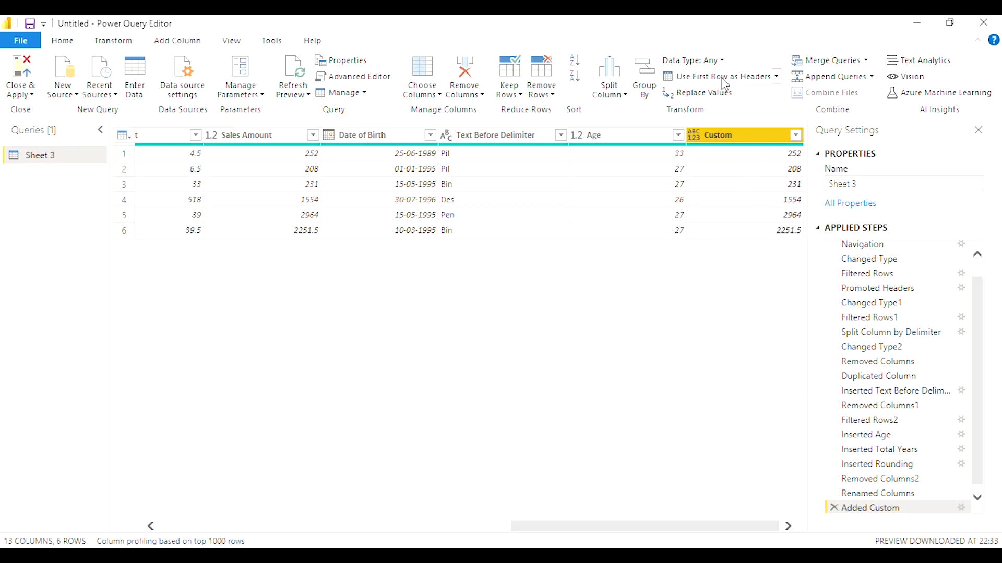
{"action": "left_click", "coordinate": [723, 61]}
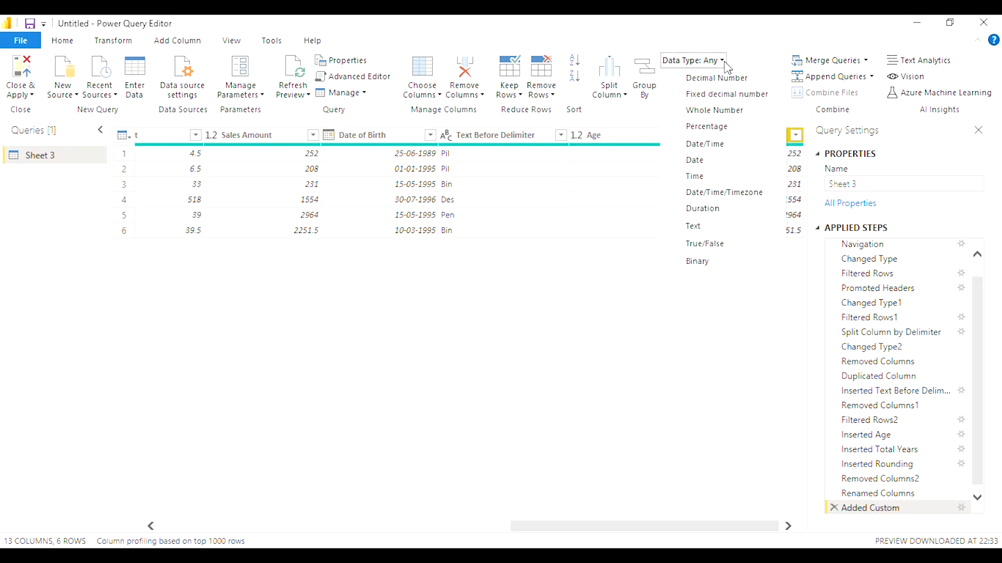
{"action": "left_click", "coordinate": [712, 111]}
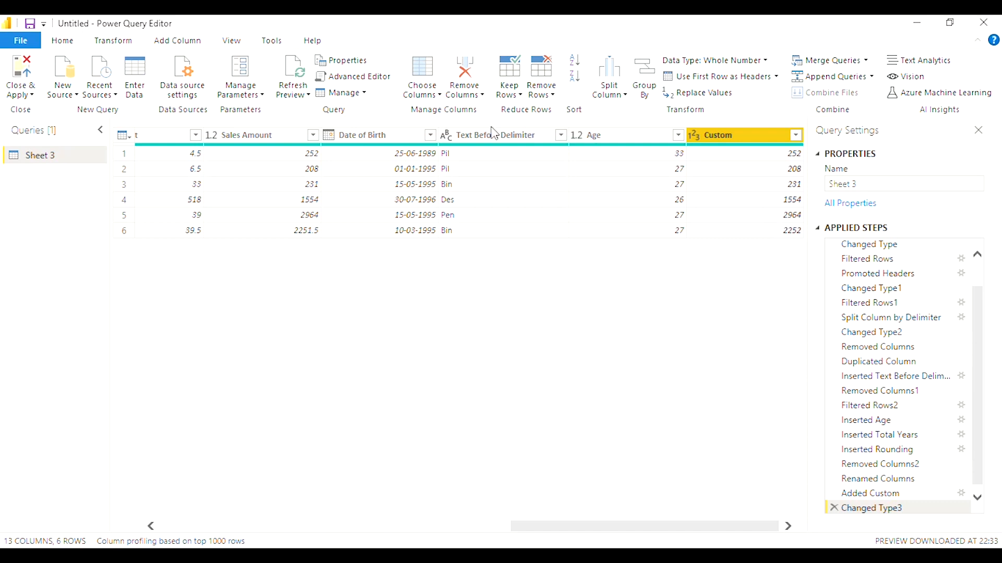
{"action": "left_click", "coordinate": [520, 95]}
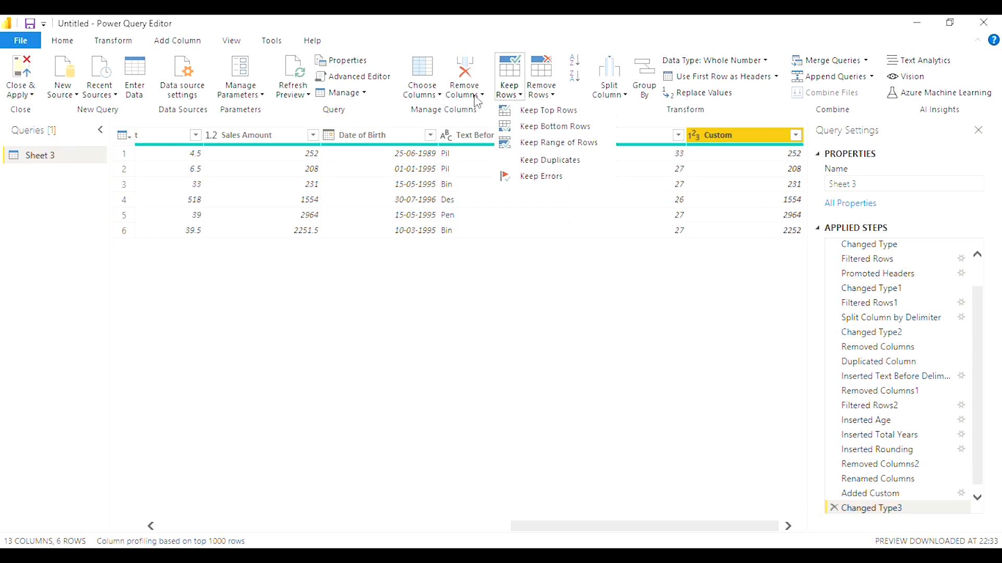
{"action": "left_click", "coordinate": [628, 139]}
{"action": "right_click", "coordinate": [629, 140]}
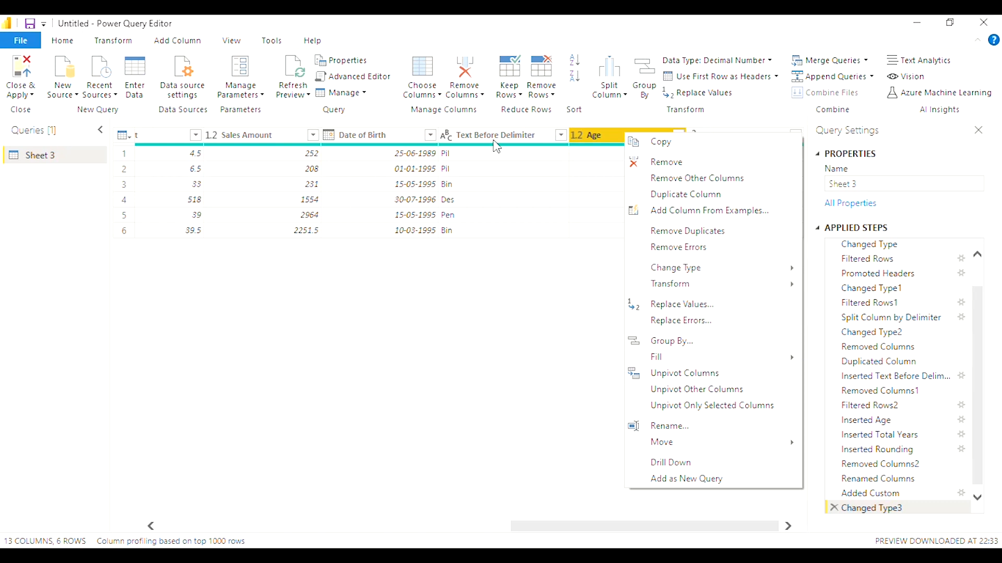
{"action": "left_click", "coordinate": [595, 170]}
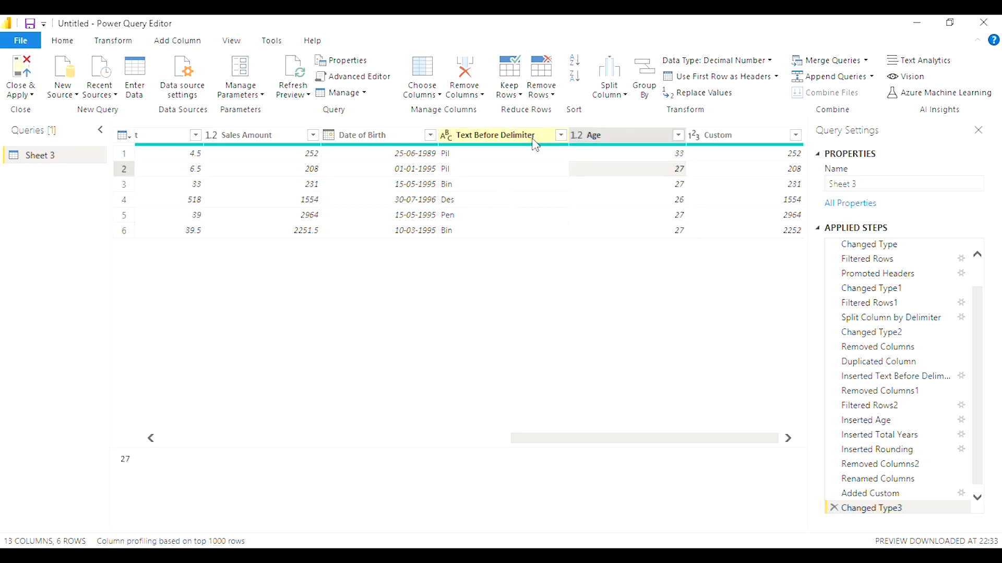
Remove rows with errors based on the Text Before Delimiter column.
{"action": "left_click", "coordinate": [537, 138]}
{"action": "right_click", "coordinate": [537, 138]}
{"action": "key", "text": "Escape"}
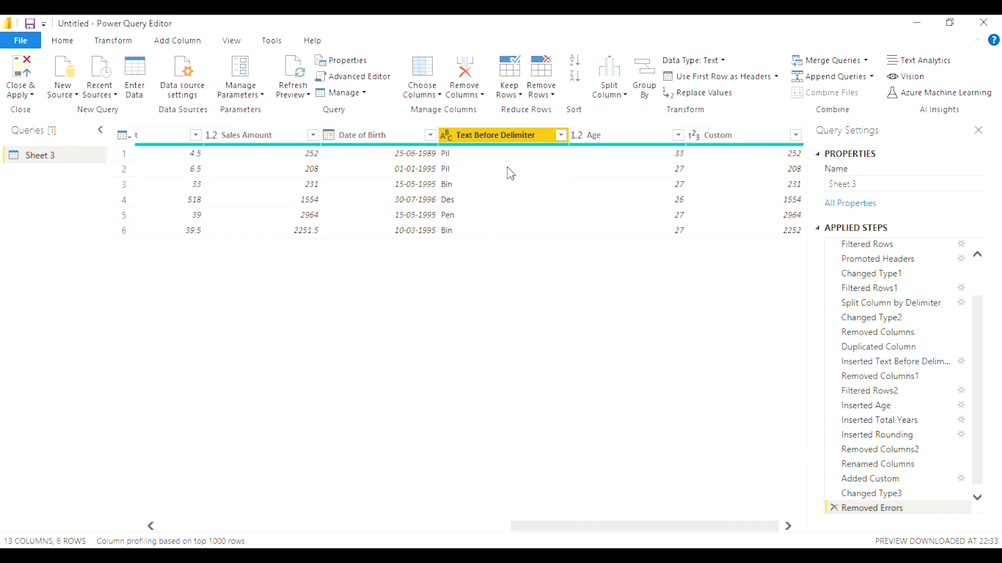
Replace the value Pil with Kar in the Text Before Delimiter column.
{"action": "right_click", "coordinate": [544, 133]}
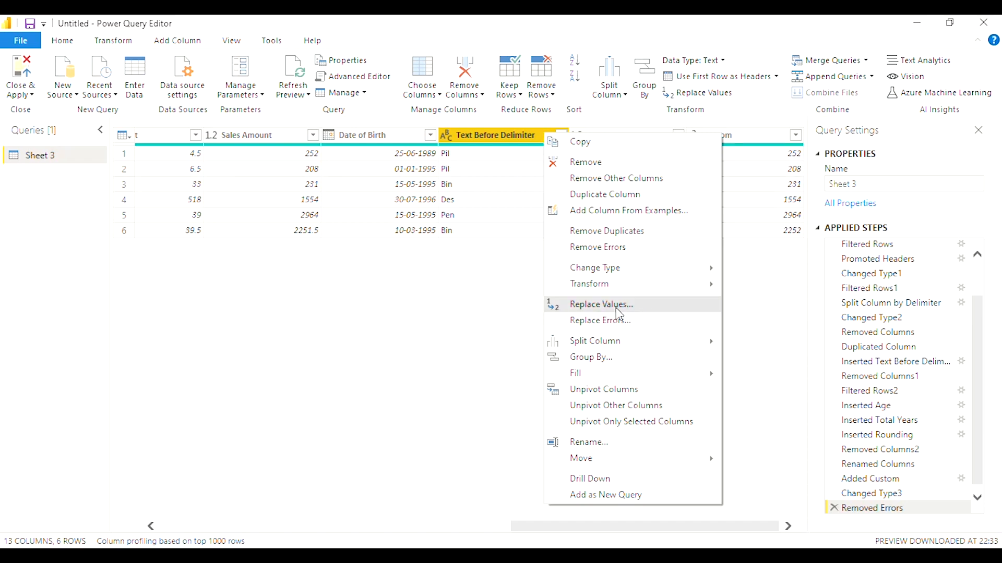
{"action": "left_click", "coordinate": [607, 308]}
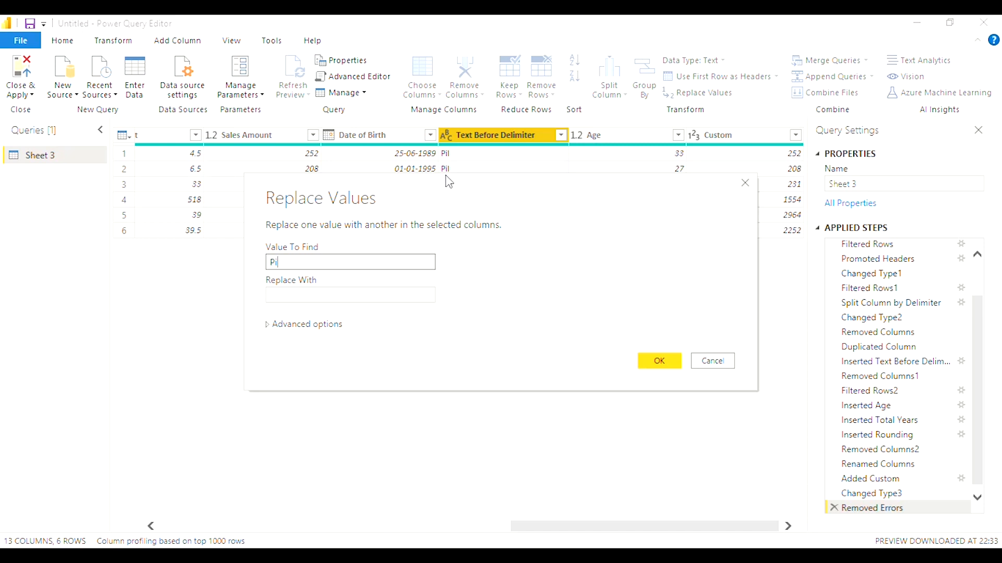
{"action": "left_click", "coordinate": [349, 297]}
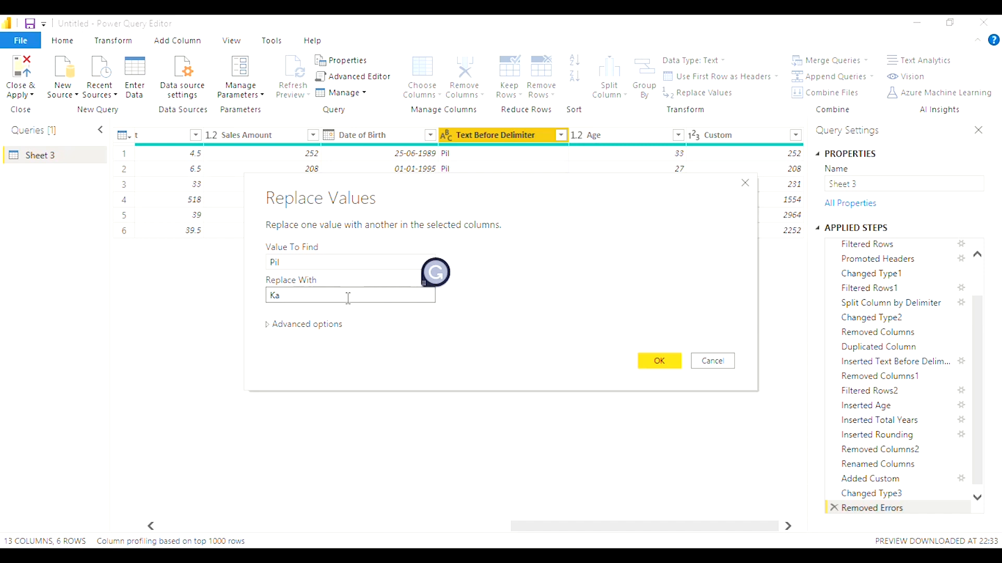
{"action": "left_click", "coordinate": [674, 359]}
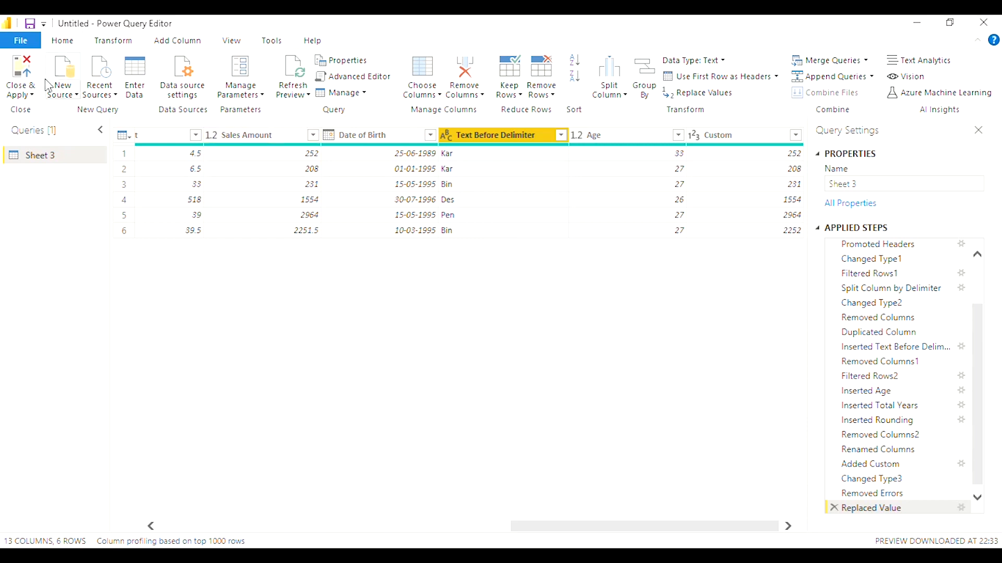
Rename the Sheet 3 query to Sales Data, and close the query editor while applying the changes.
{"action": "right_click", "coordinate": [44, 162]}
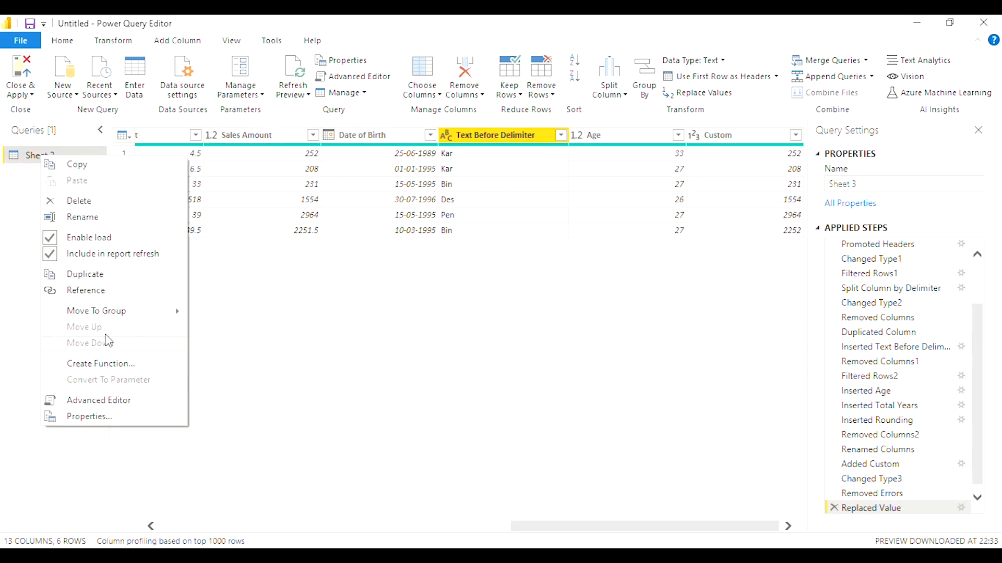
{"action": "left_click", "coordinate": [94, 218]}
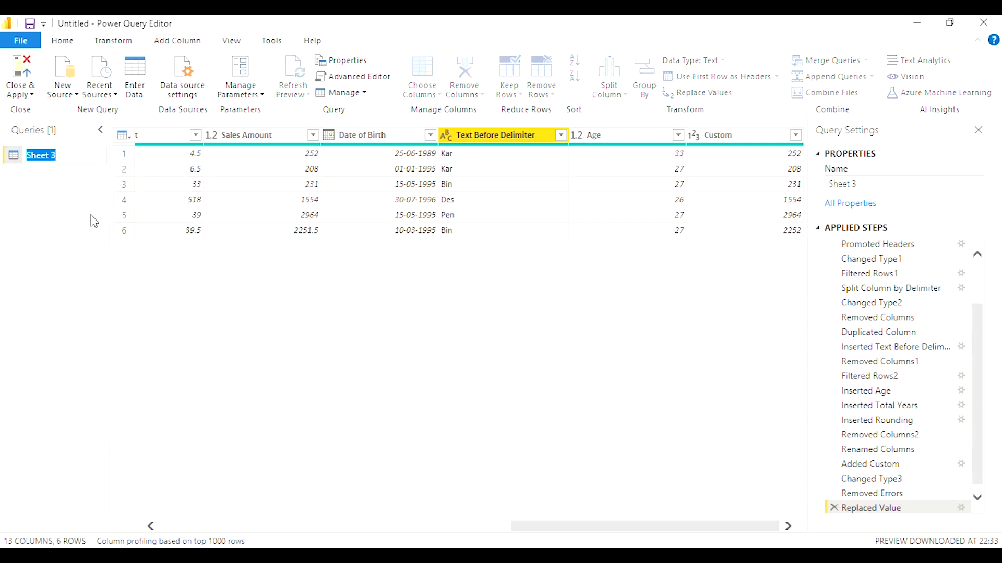
{"action": "type", "text": "Sales Data"}
{"action": "key", "text": "Return"}
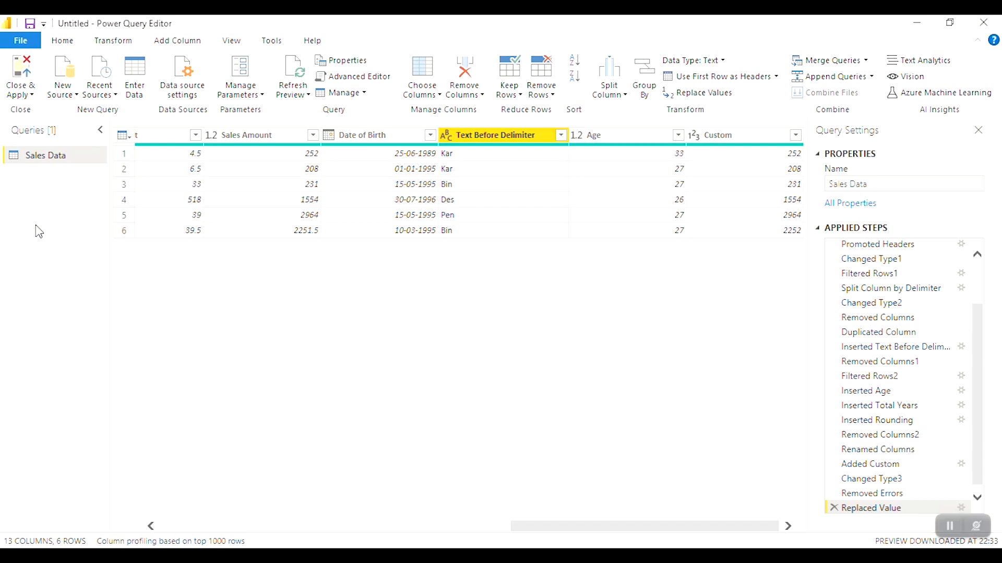
{"action": "left_click", "coordinate": [27, 96]}
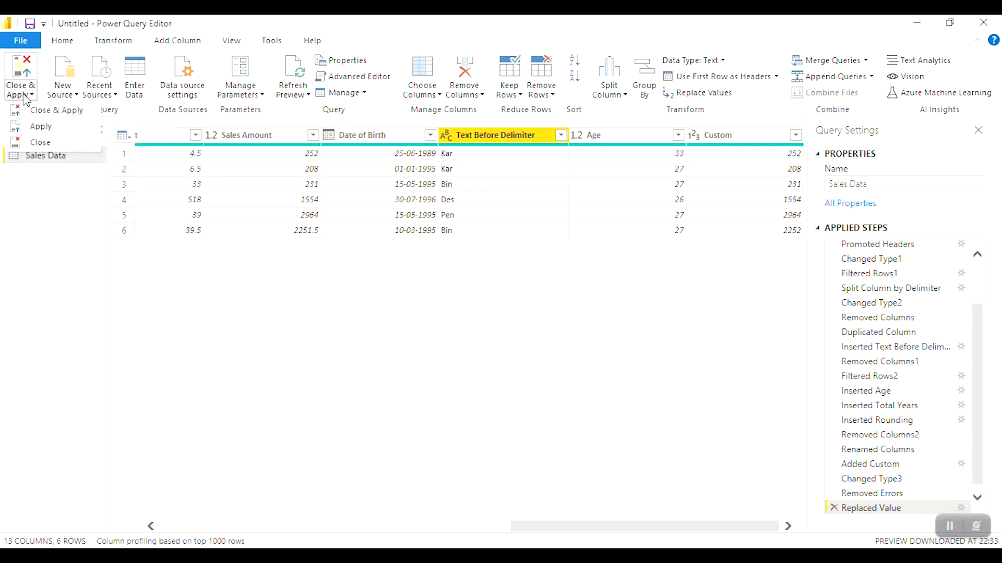
{"action": "left_click", "coordinate": [72, 112]}
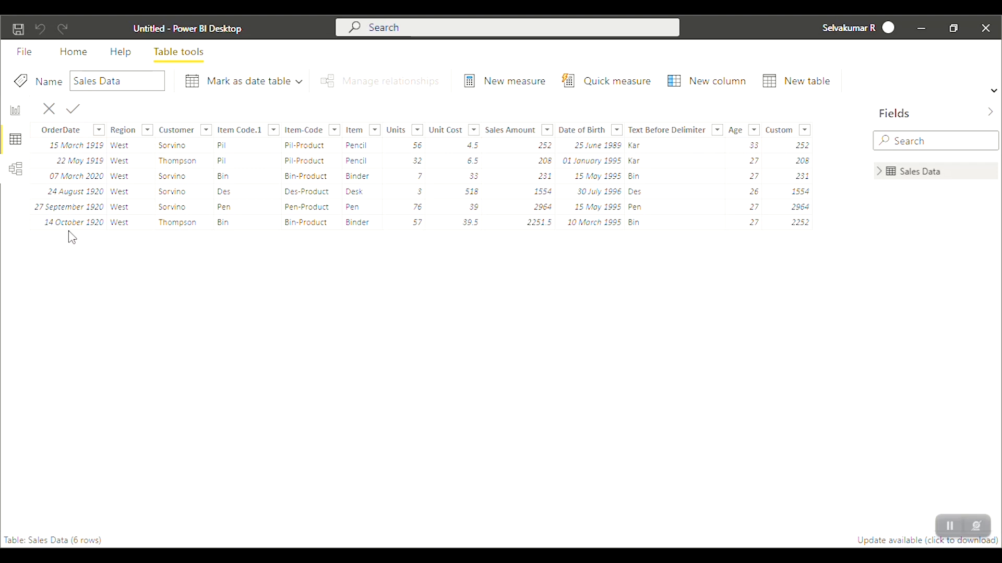
Set the display format of the OrderDate column to *14-03-2001 (dd-mm-yyyy) in the Sales Data table.
{"action": "left_click", "coordinate": [77, 133]}
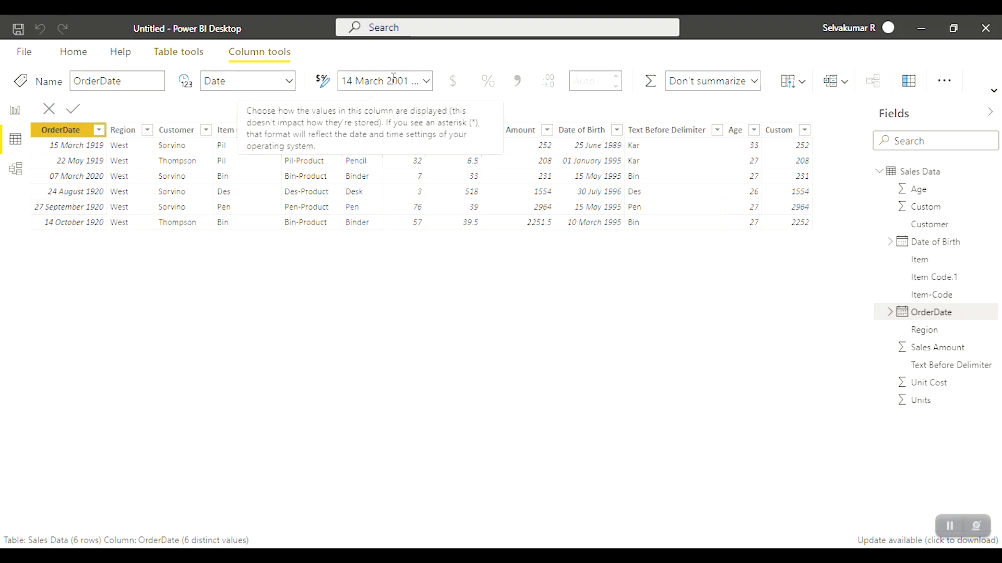
{"action": "left_click", "coordinate": [428, 83]}
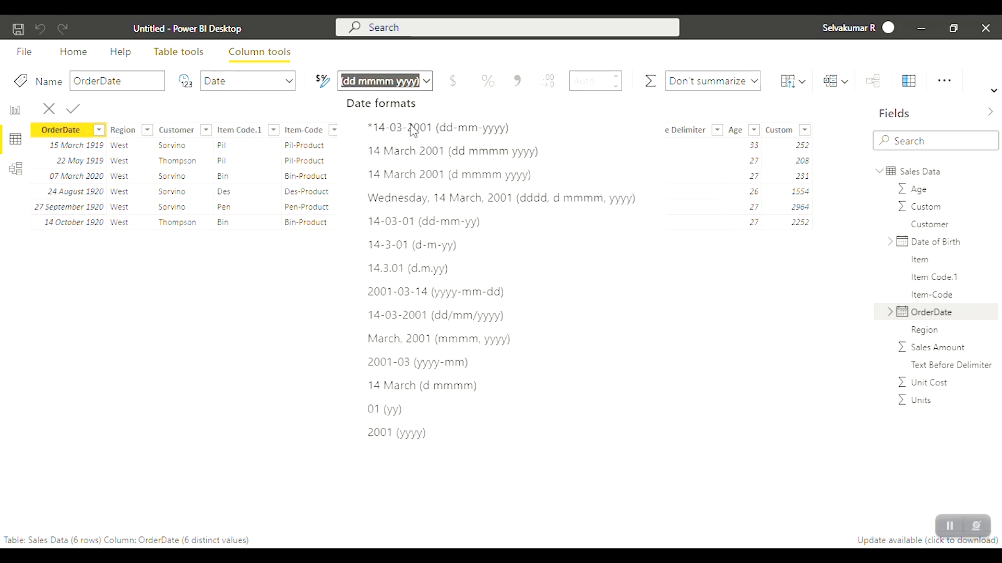
{"action": "left_click", "coordinate": [412, 129]}
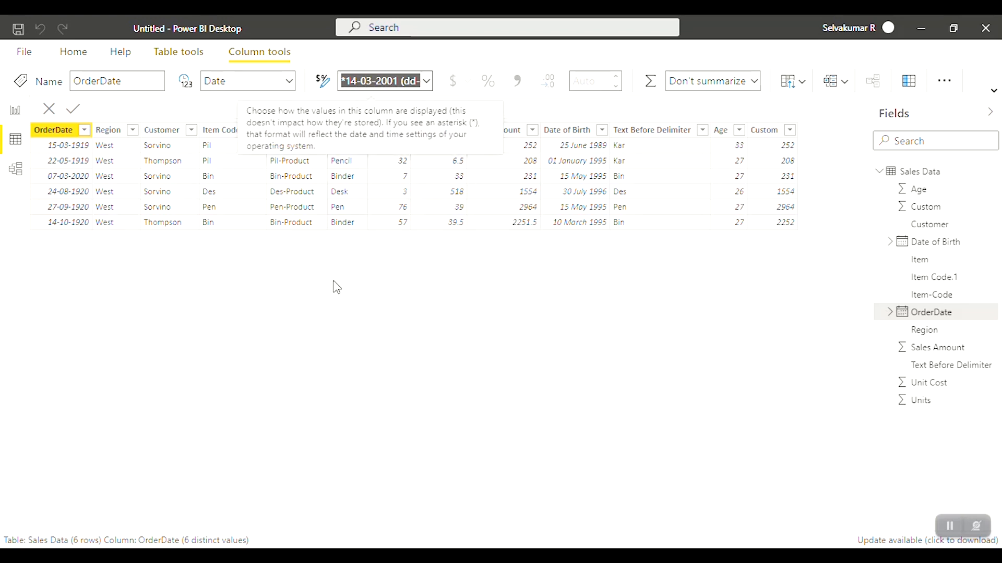
{"action": "left_click", "coordinate": [381, 282]}
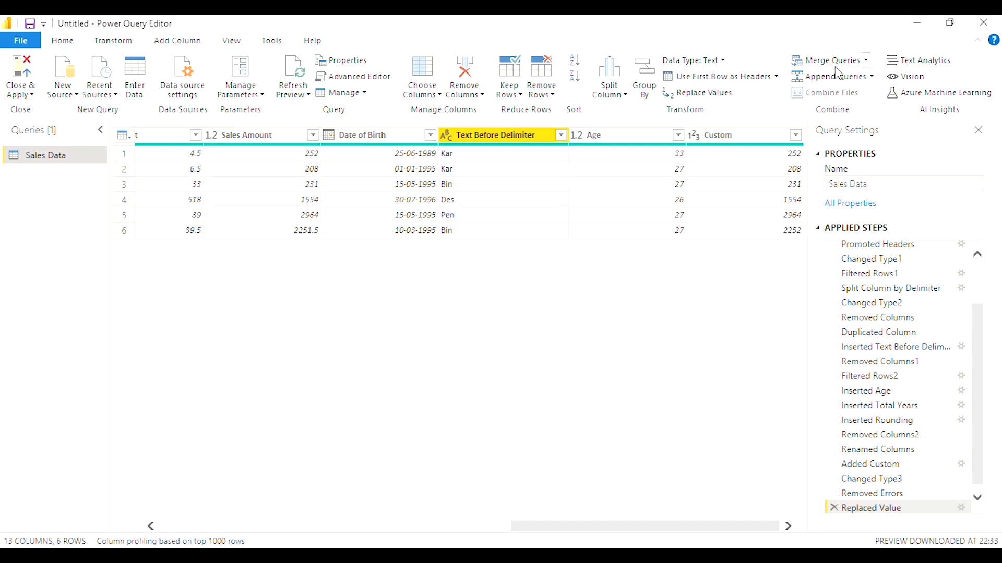
{"action": "left_click", "coordinate": [609, 86]}
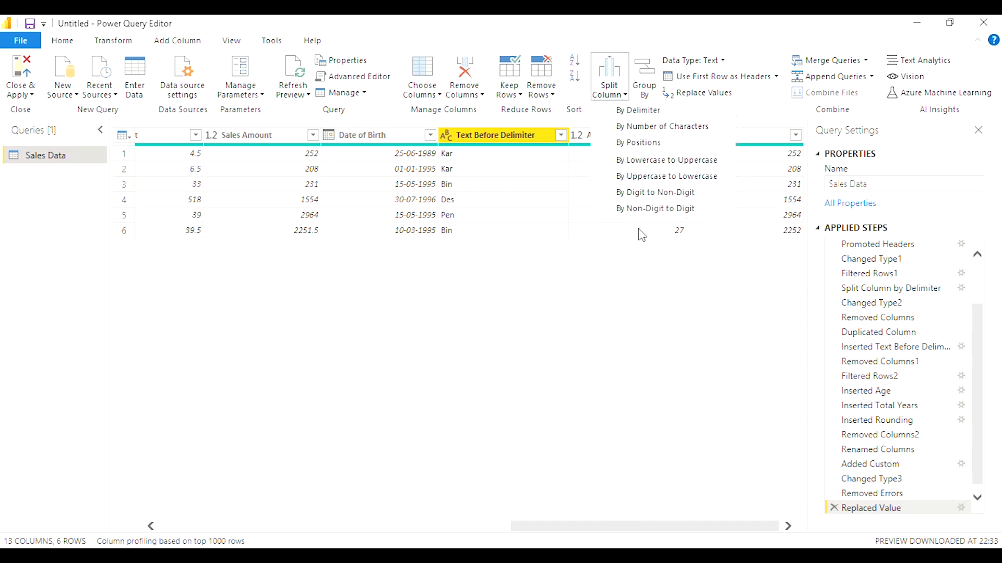
{"action": "left_click", "coordinate": [686, 297]}
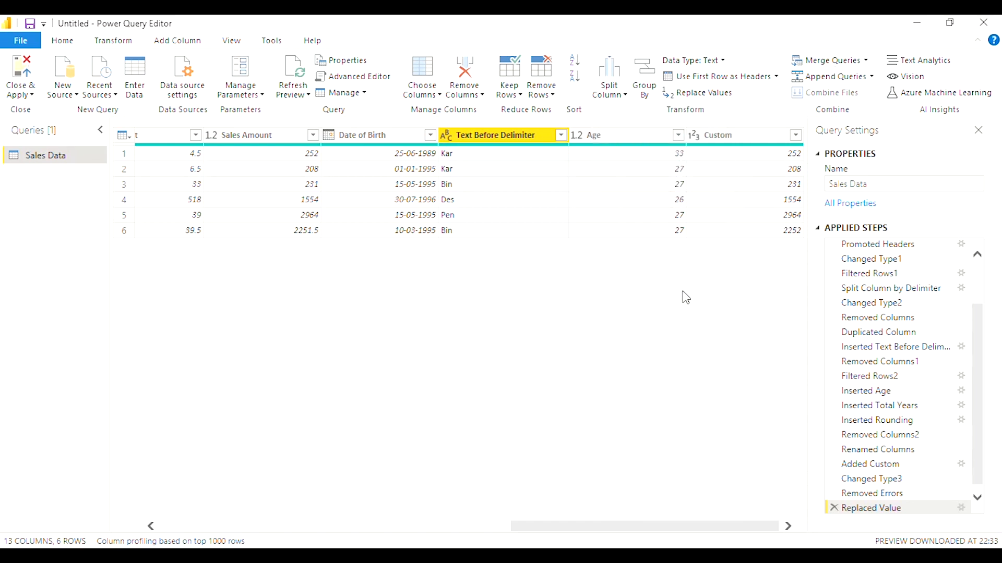